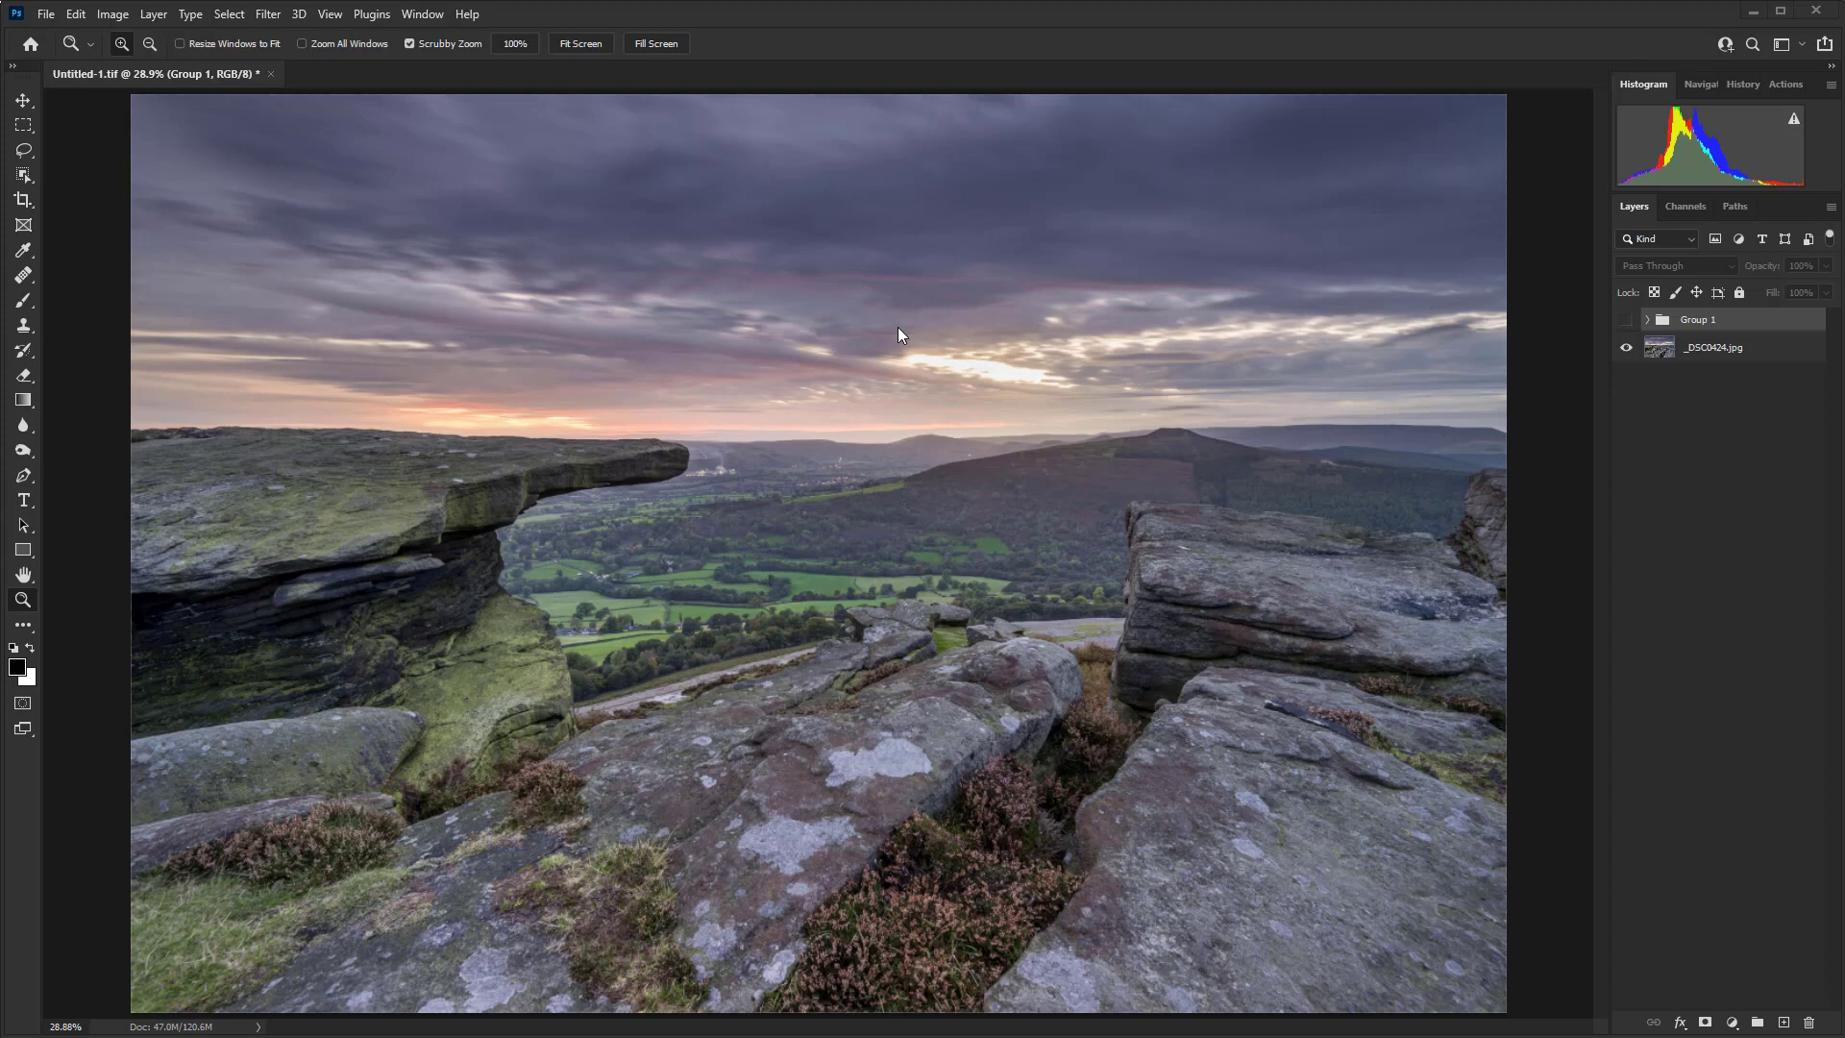
Show Group 1 to preview the finished long-exposure effect over the original photo
left_click(1626, 319)
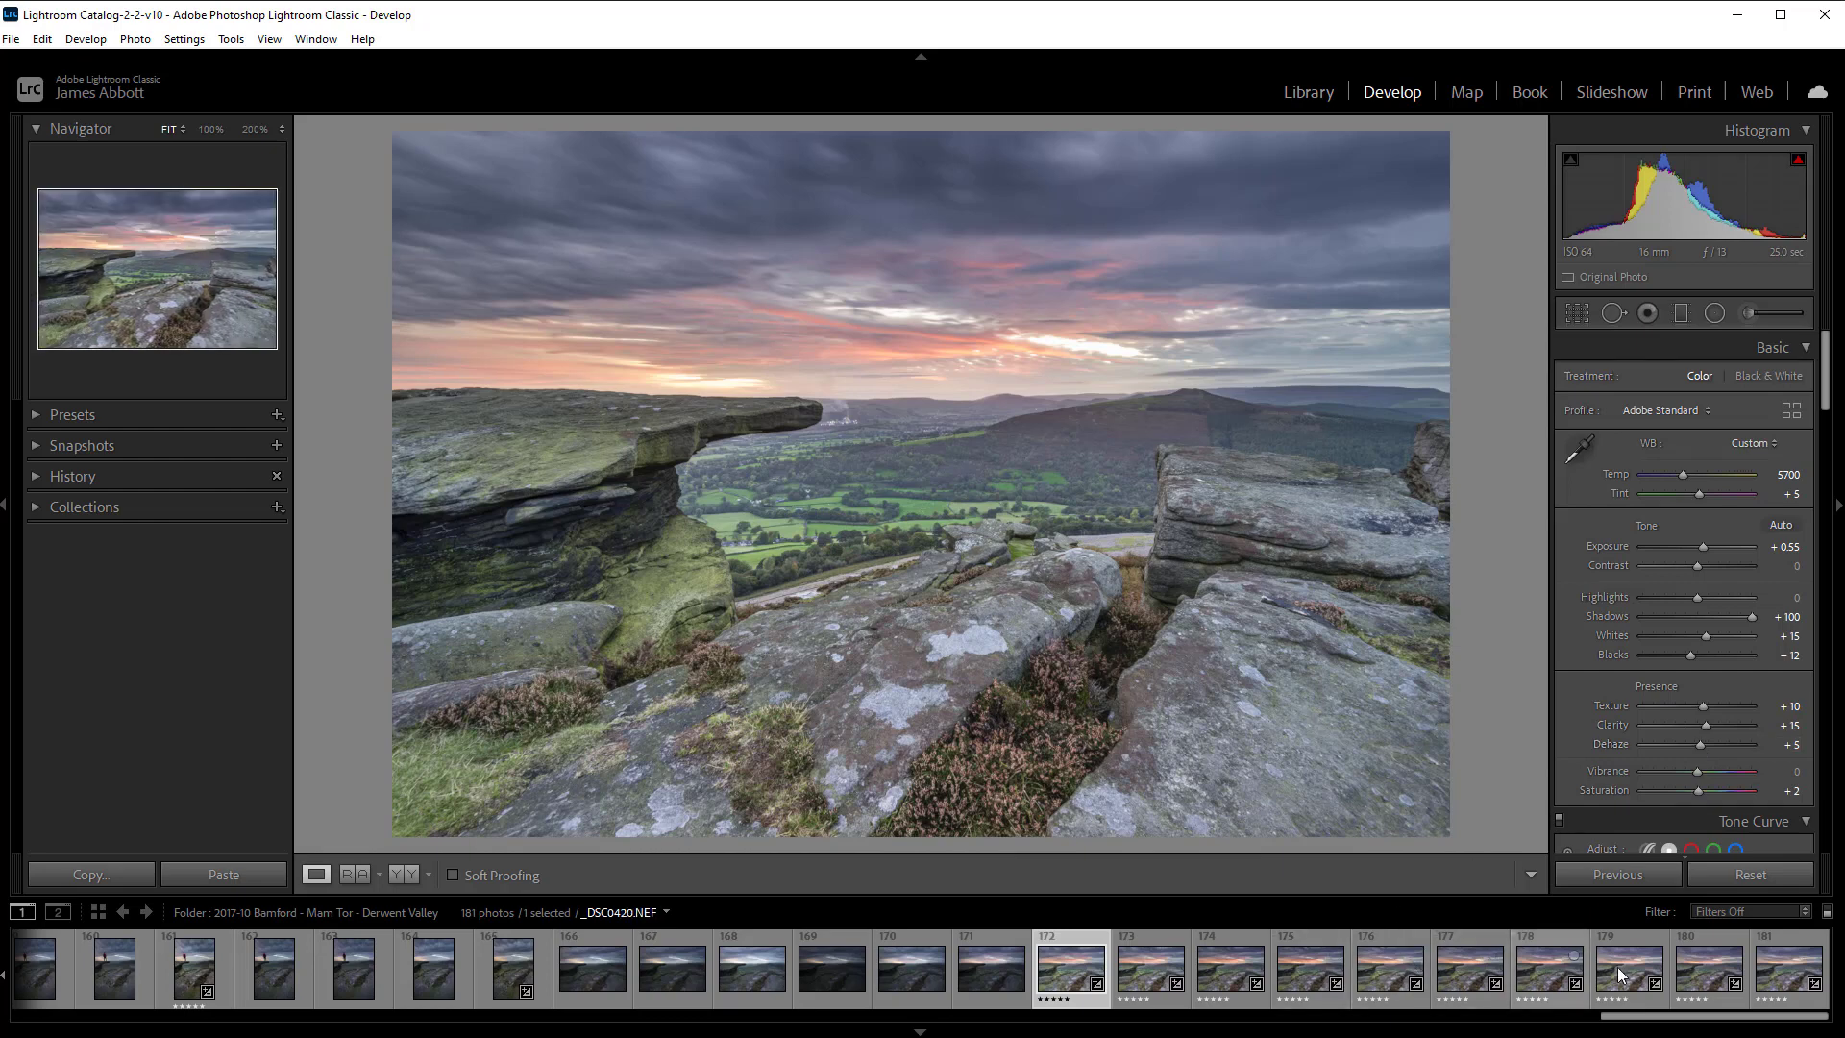
In Lightroom Classic, select photos _DSC0415 to _DSC0424 and synchronize all develop settings across them from _DSC0415
left_click(1789, 978, "shift")
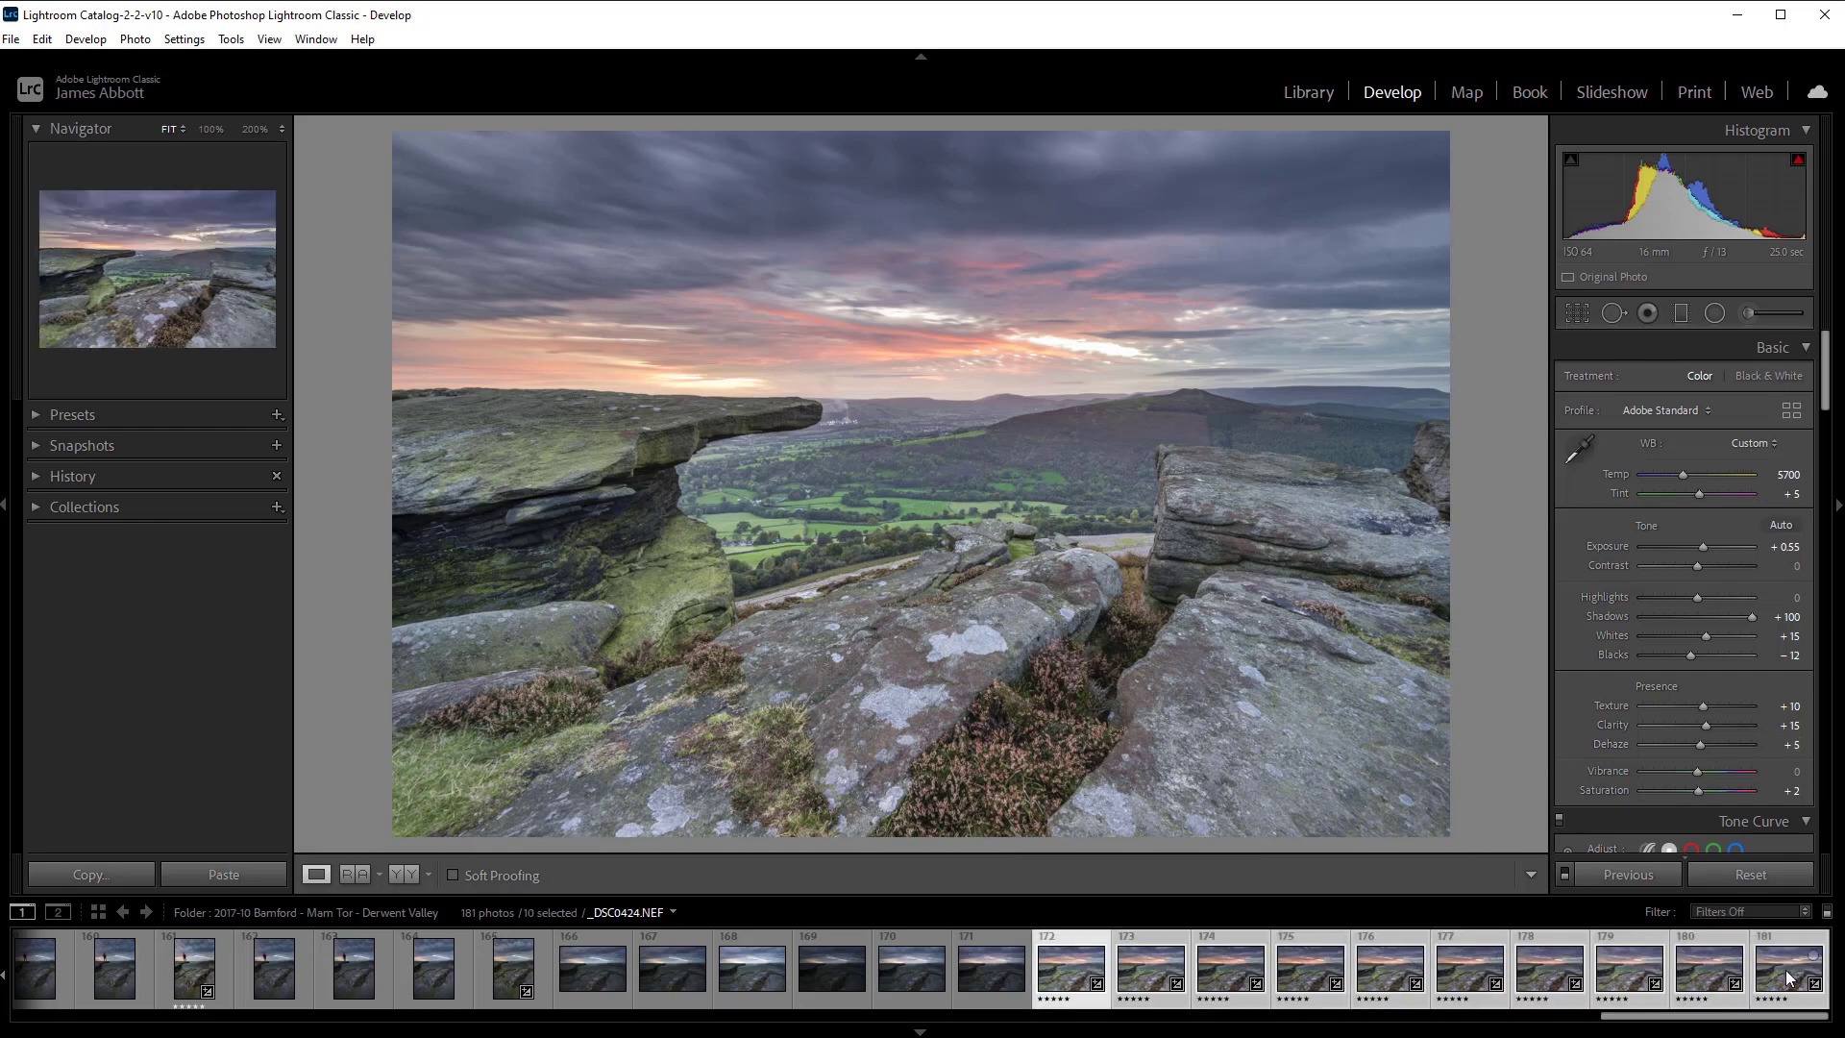
left_click(1654, 877)
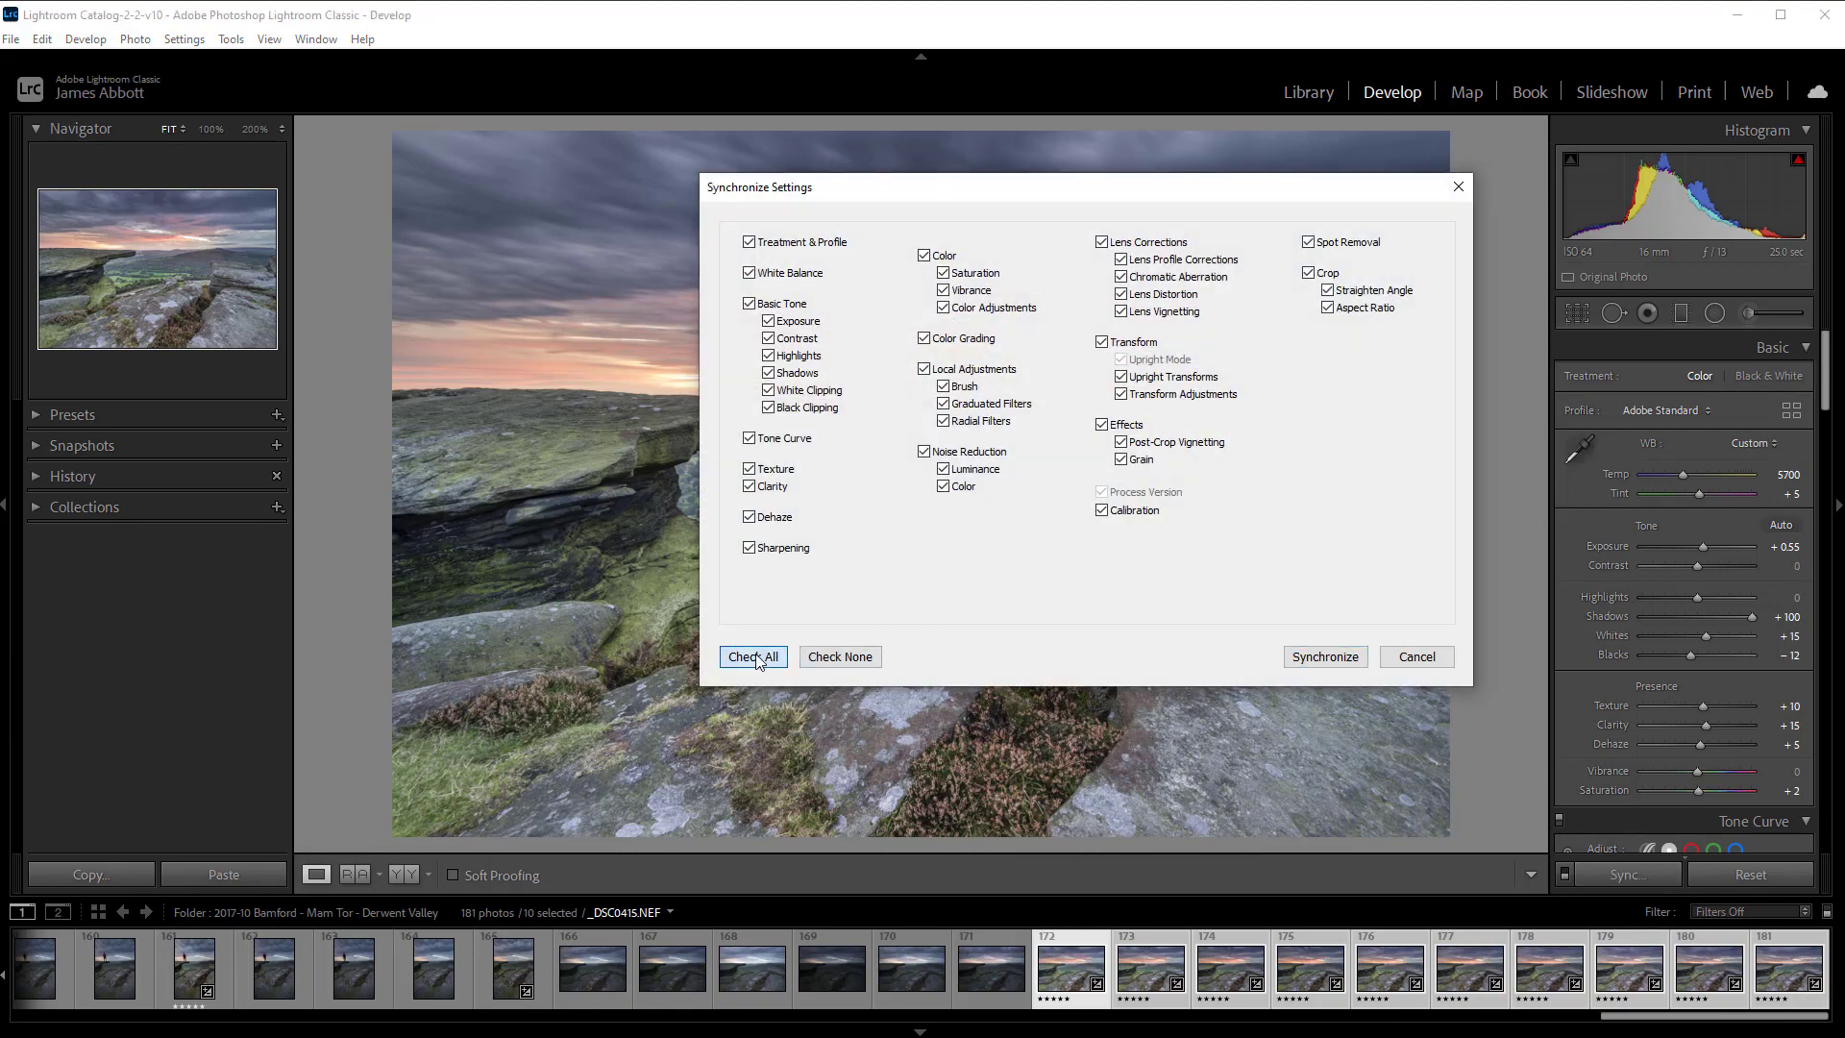
left_click(1325, 656)
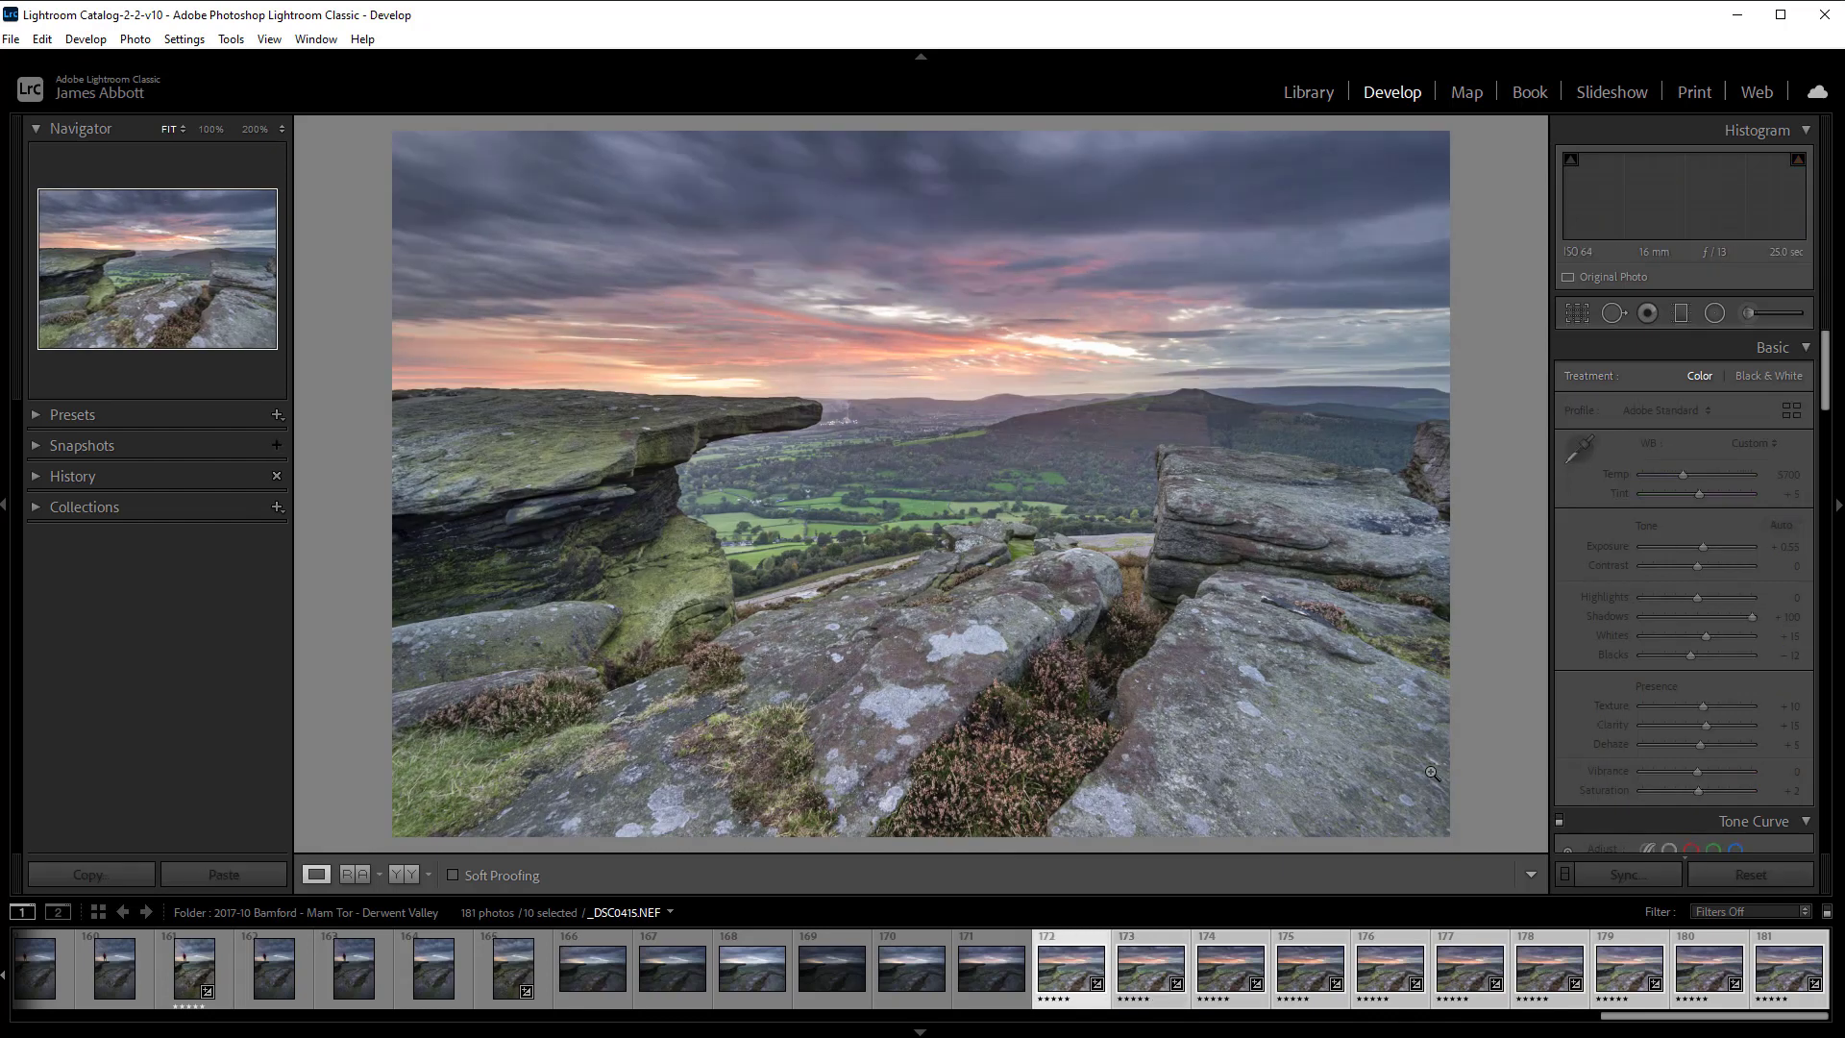
Compare the synchronized photos and set the exposure of _DSC0416.NEF to +0.45
key("Right")
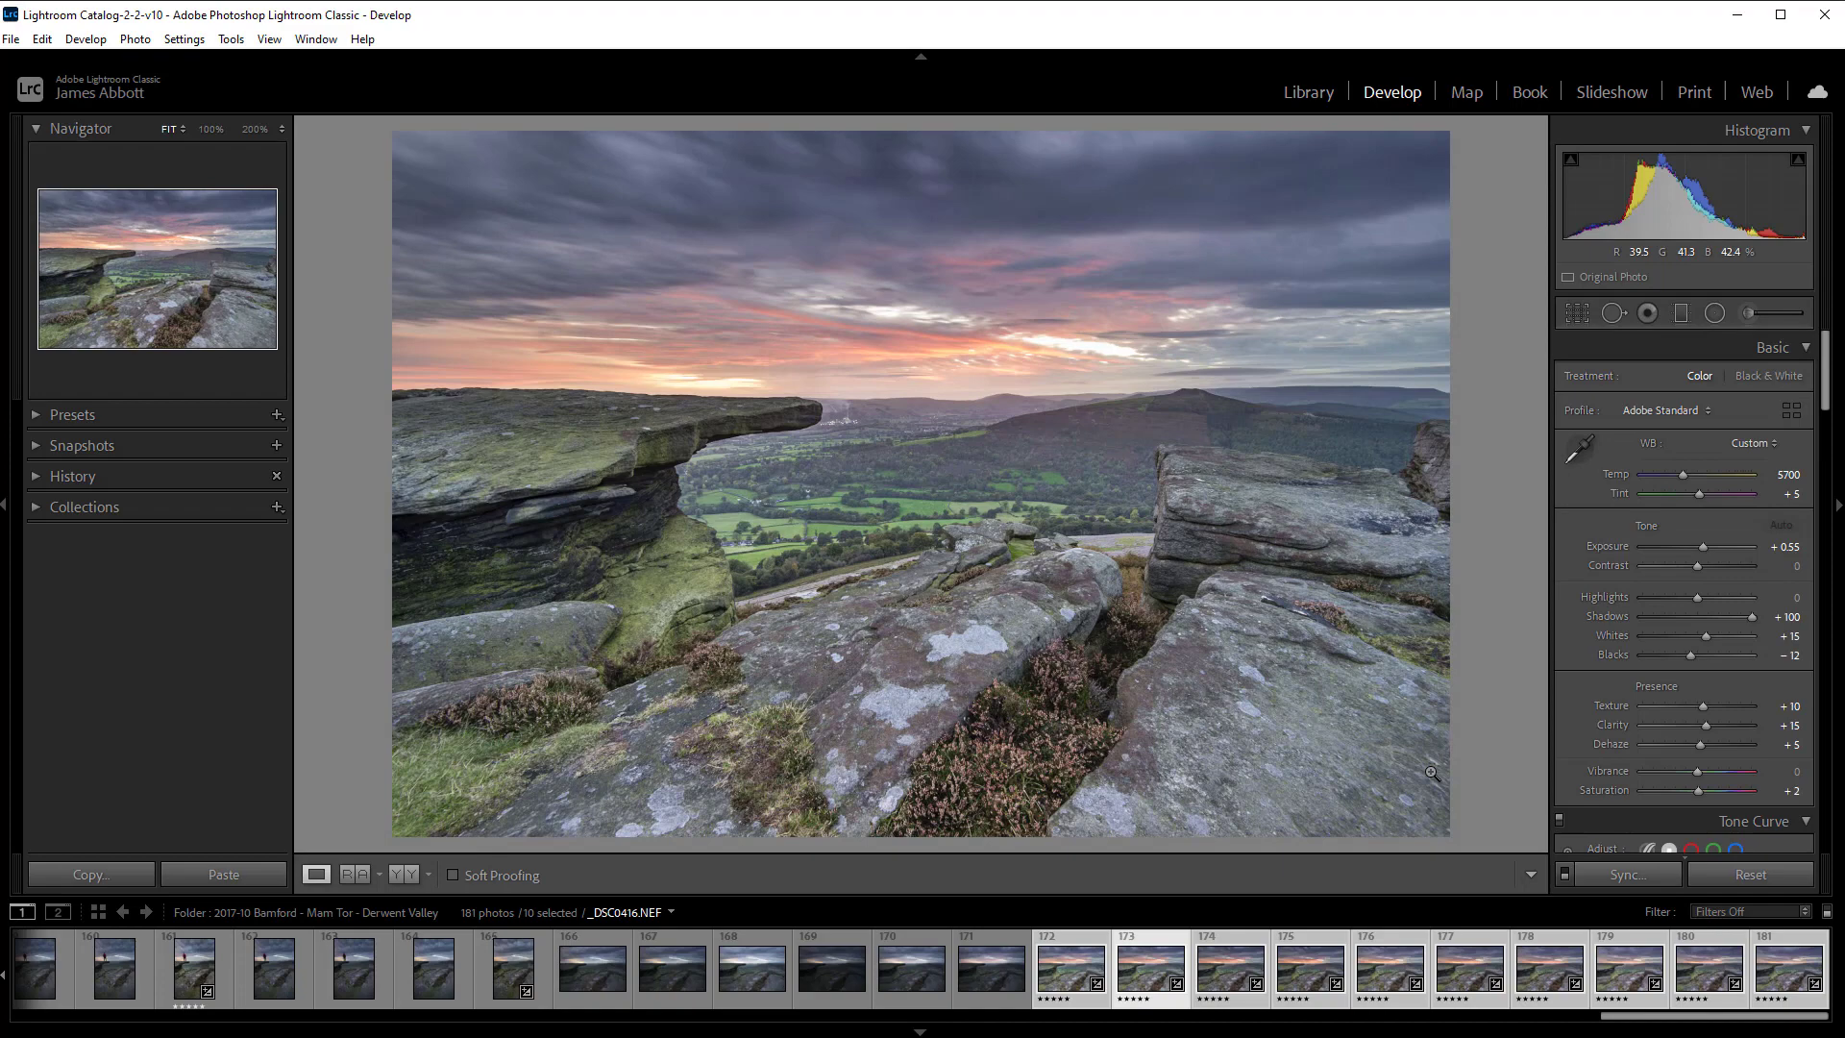
key("Right")
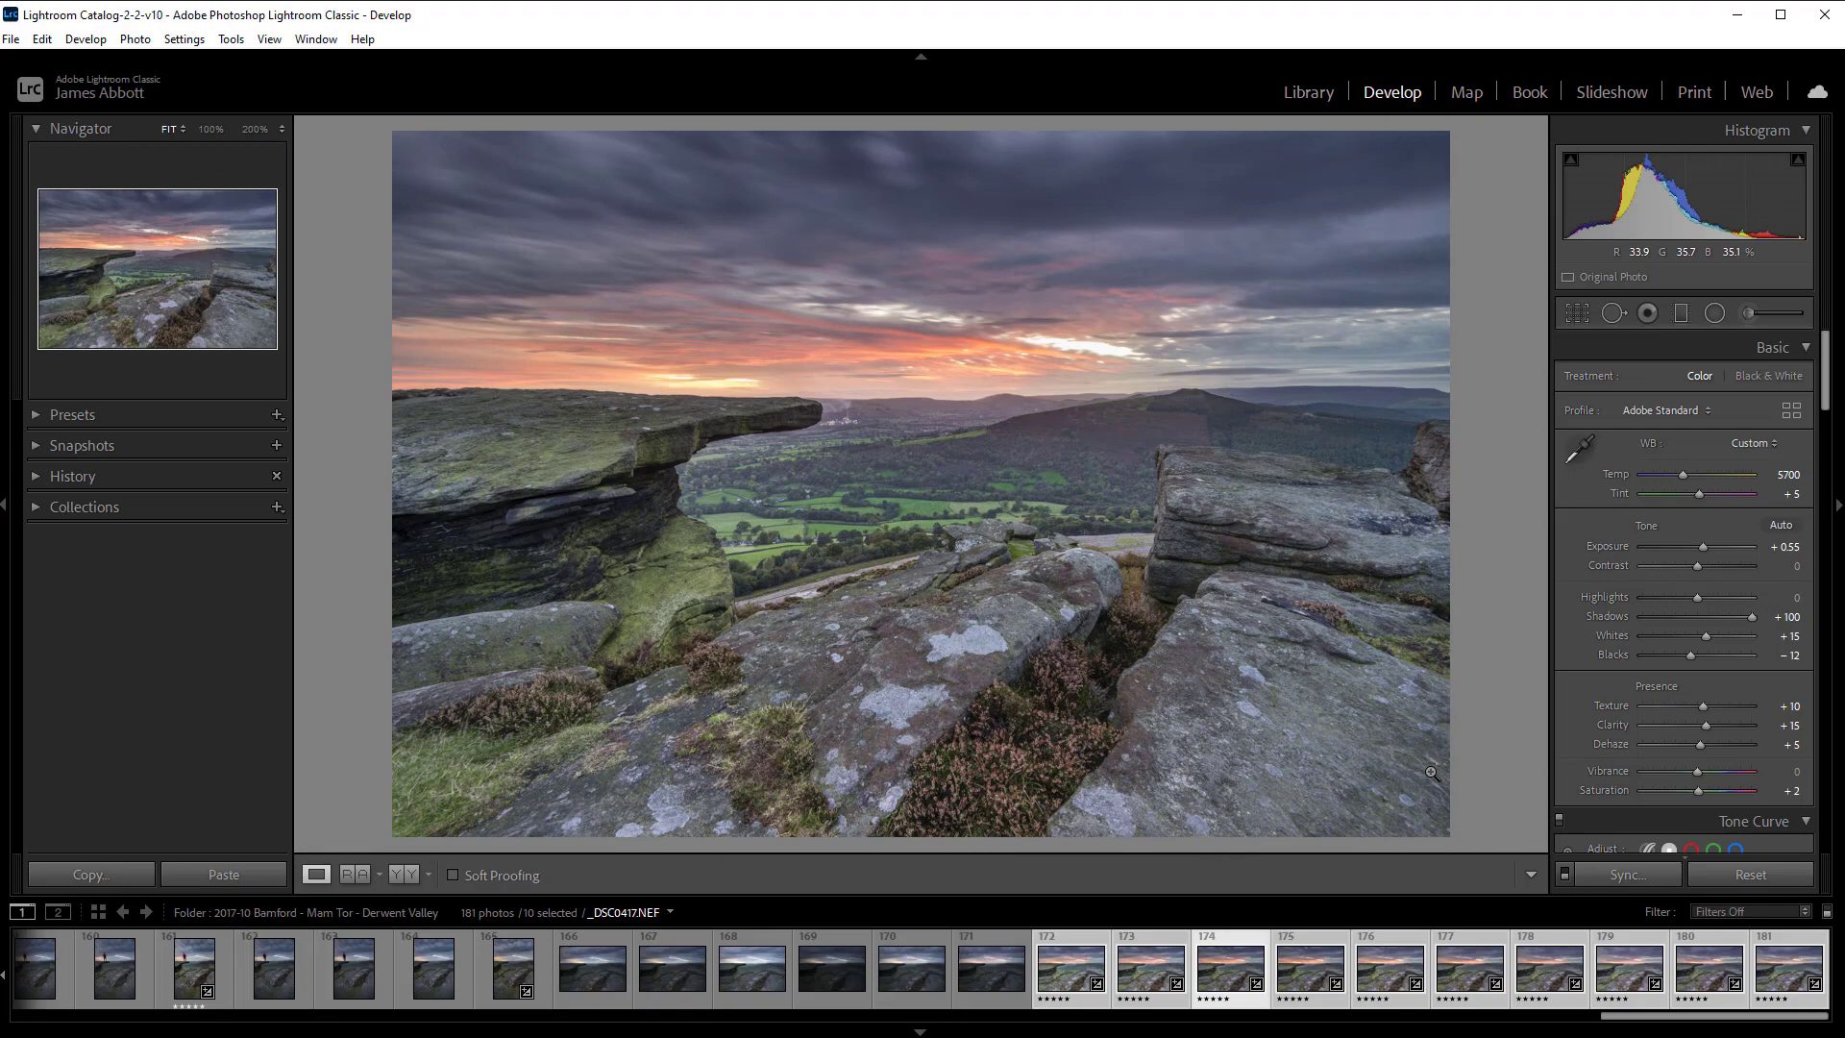
key("Left")
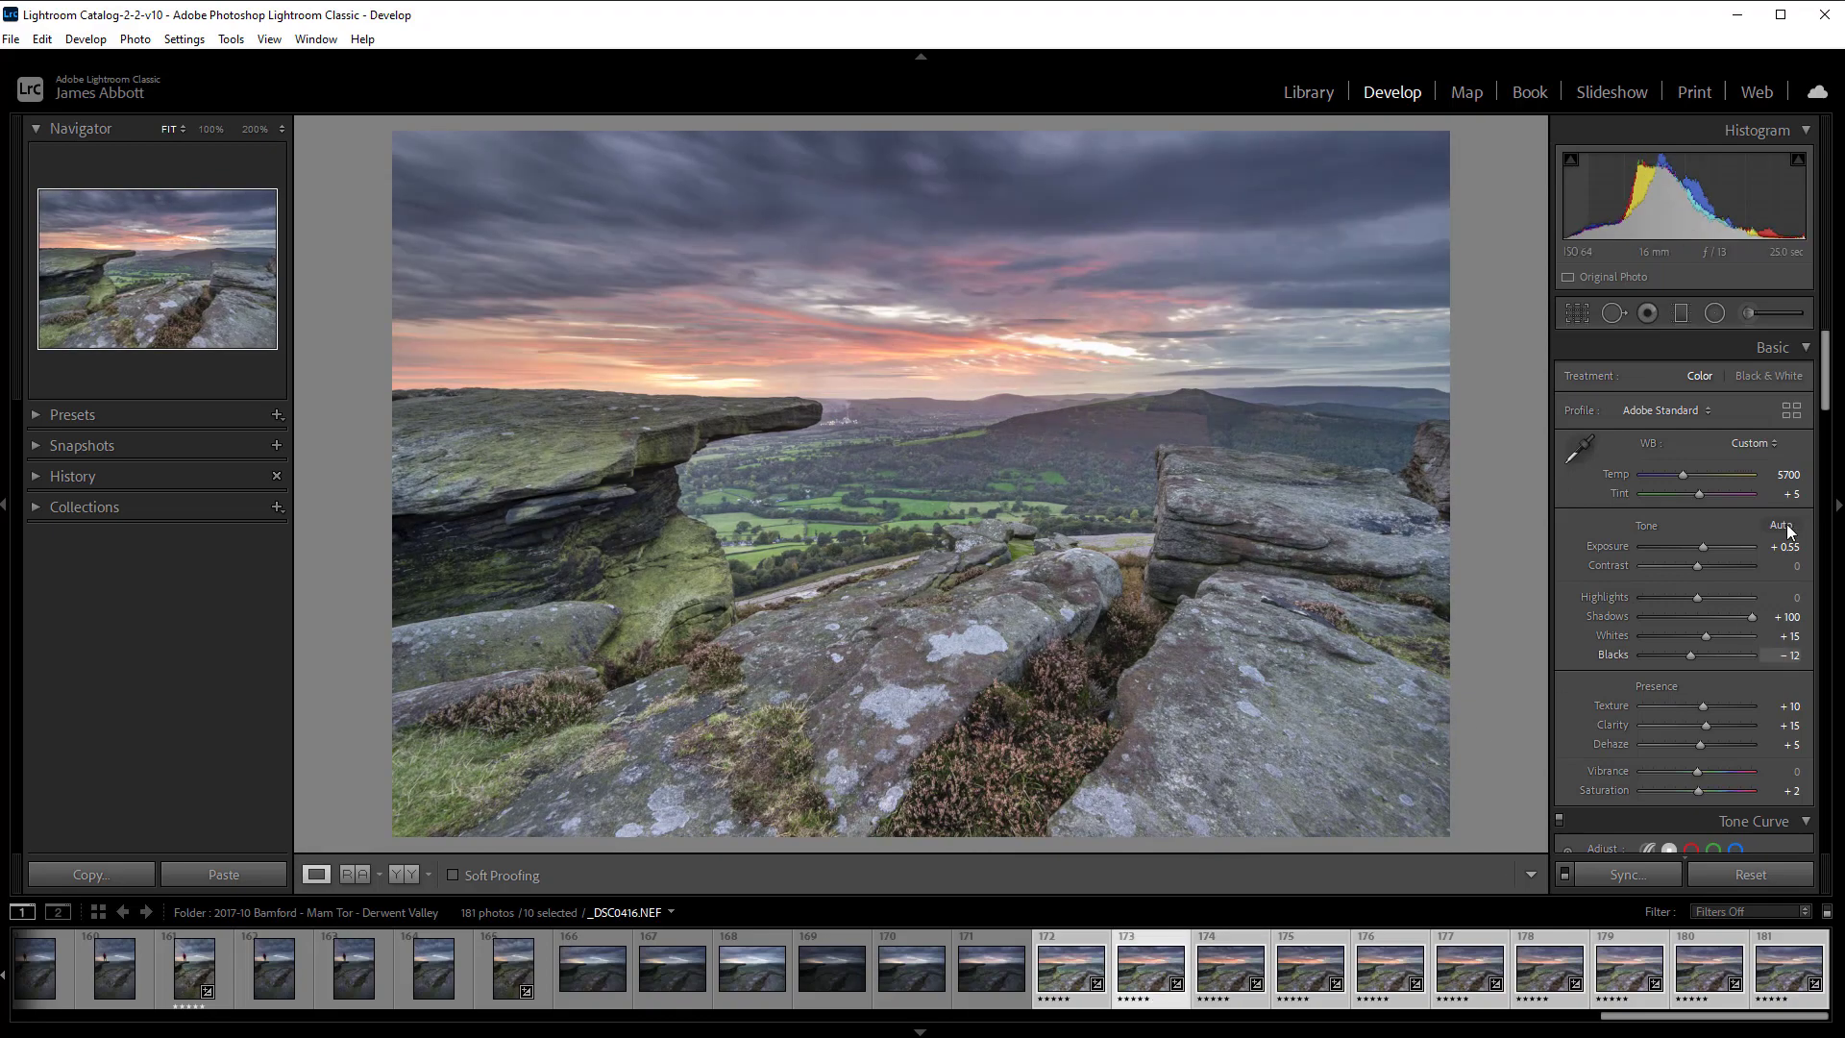
left_click(1787, 547)
left_click(1792, 546)
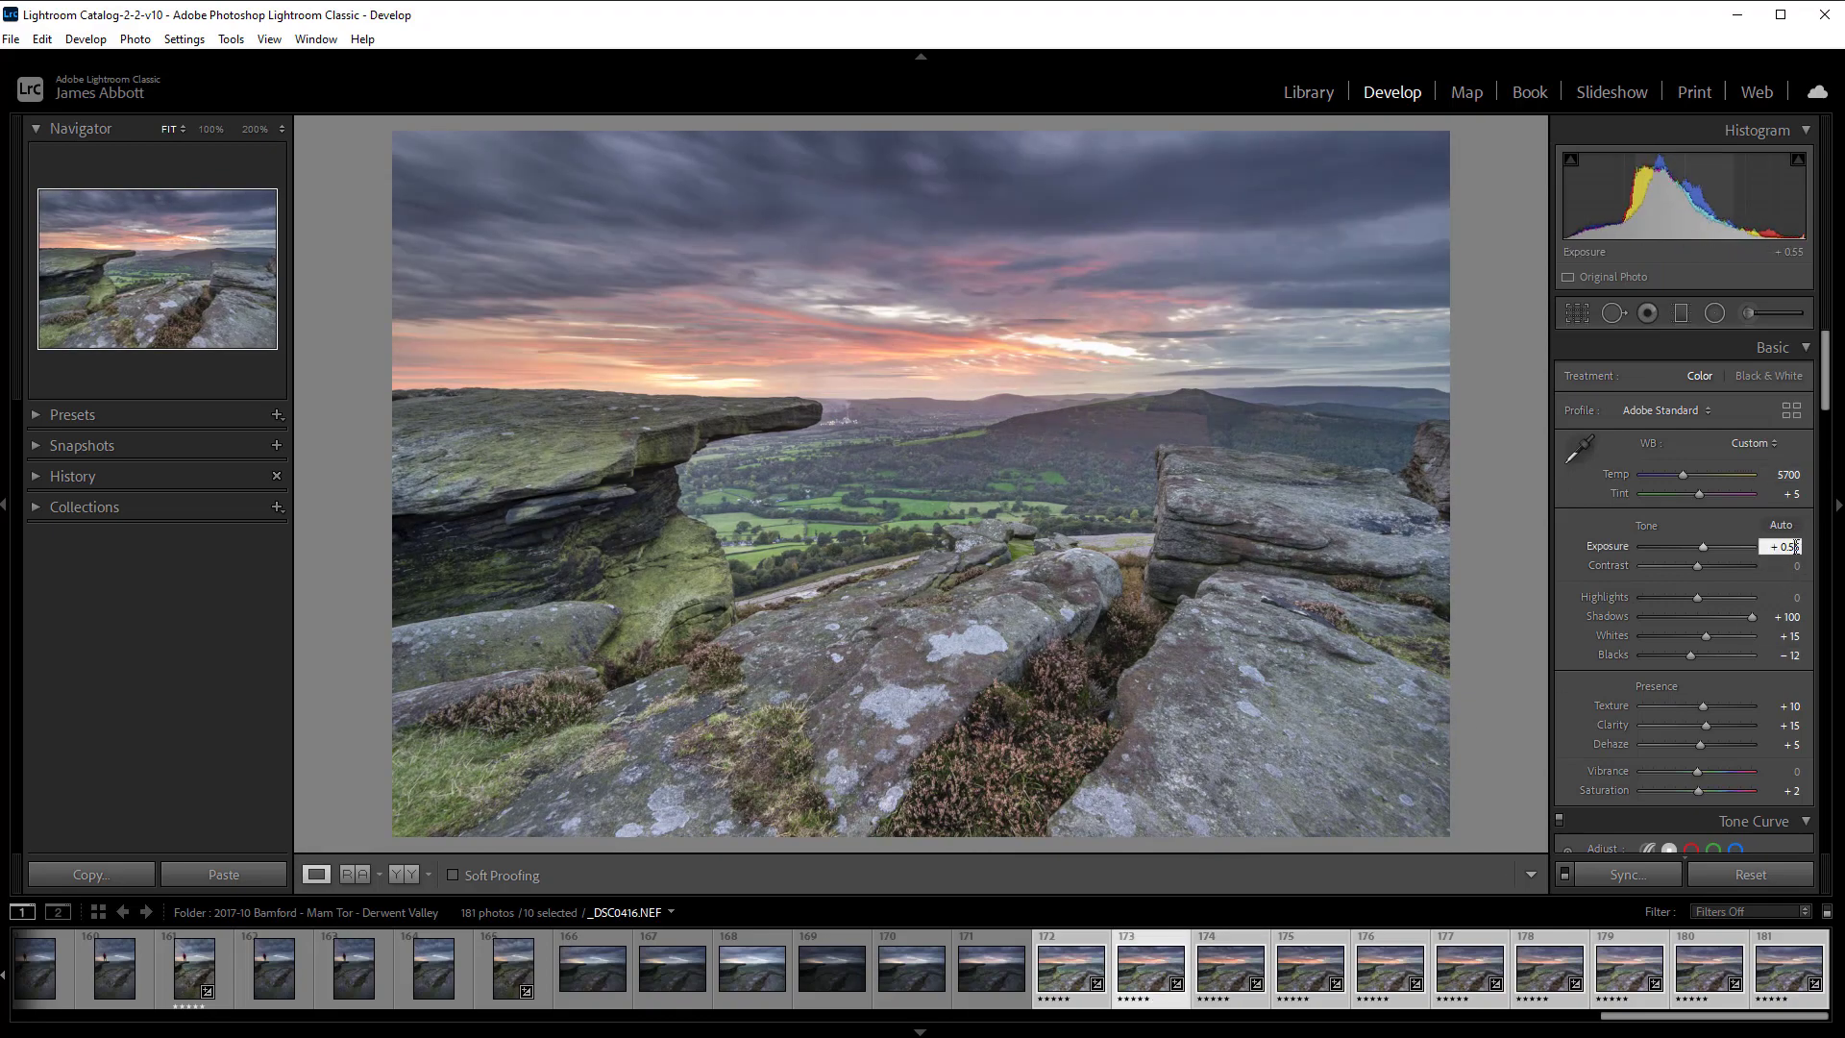
type("4")
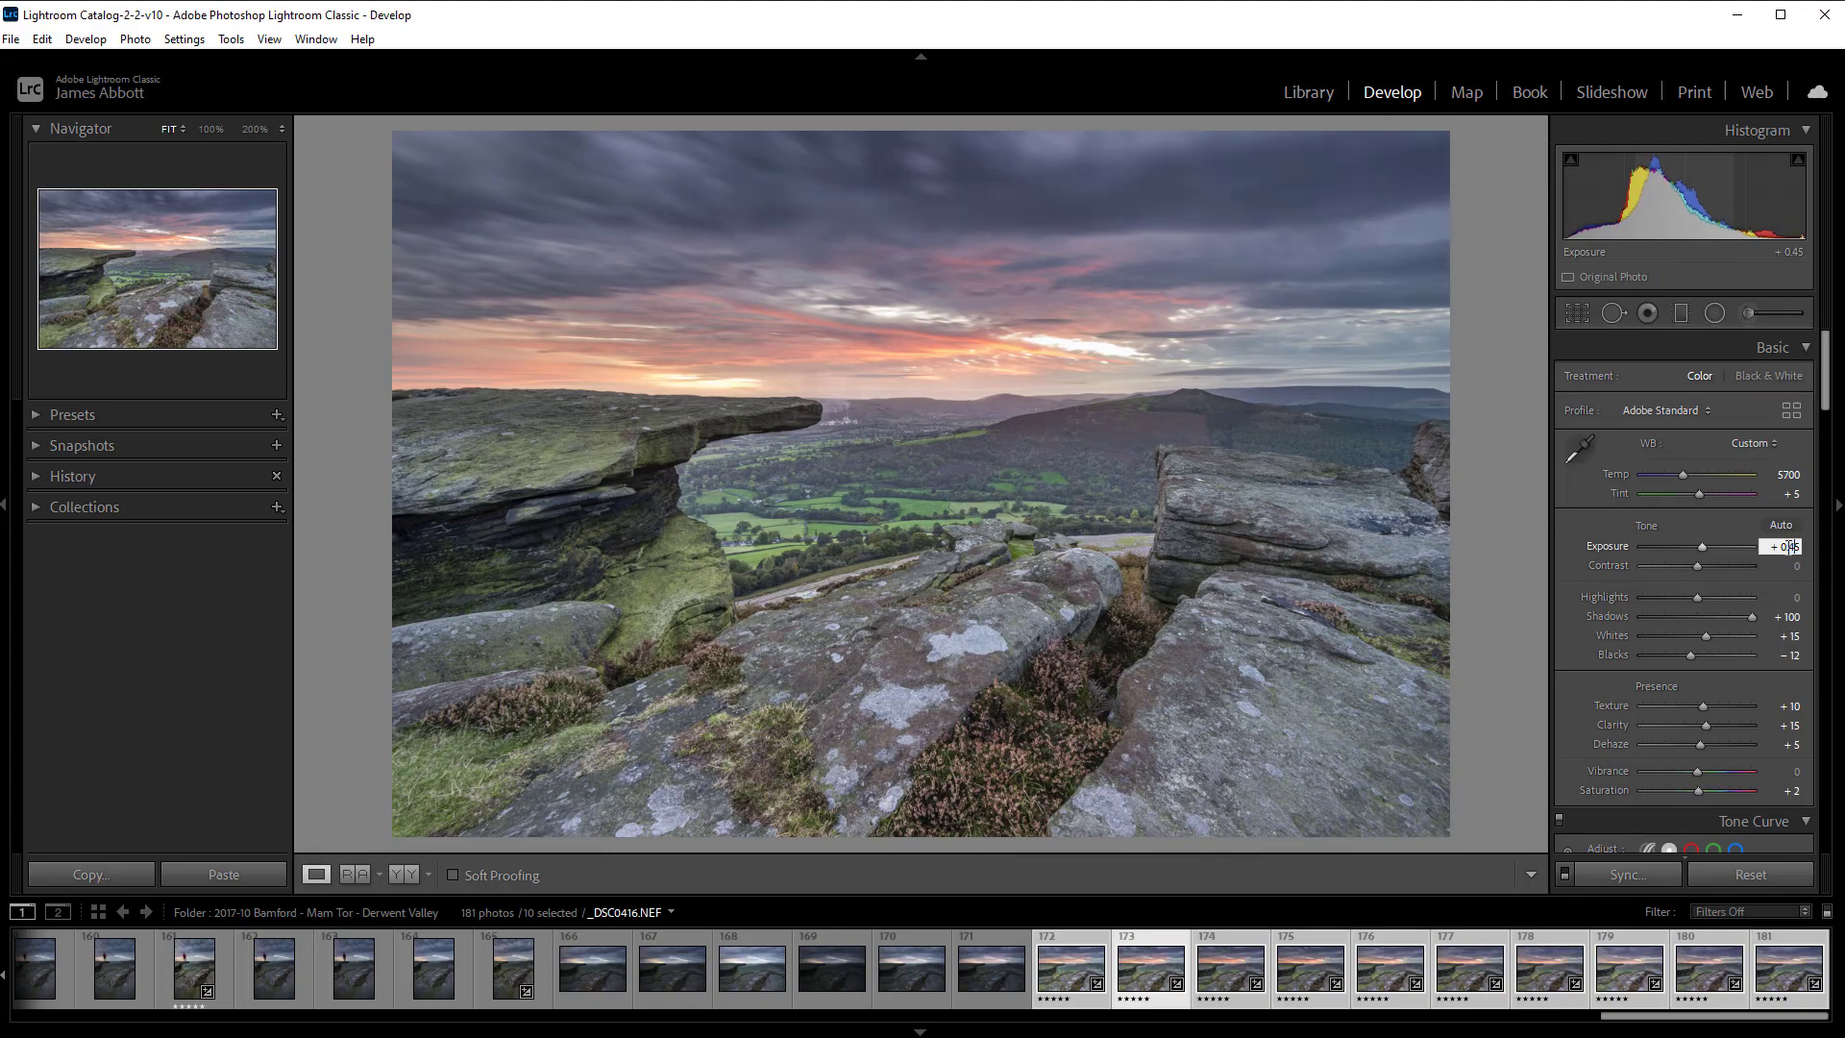
Set the exposure of _DSC0415.NEF to +0.45
left_click(1078, 978)
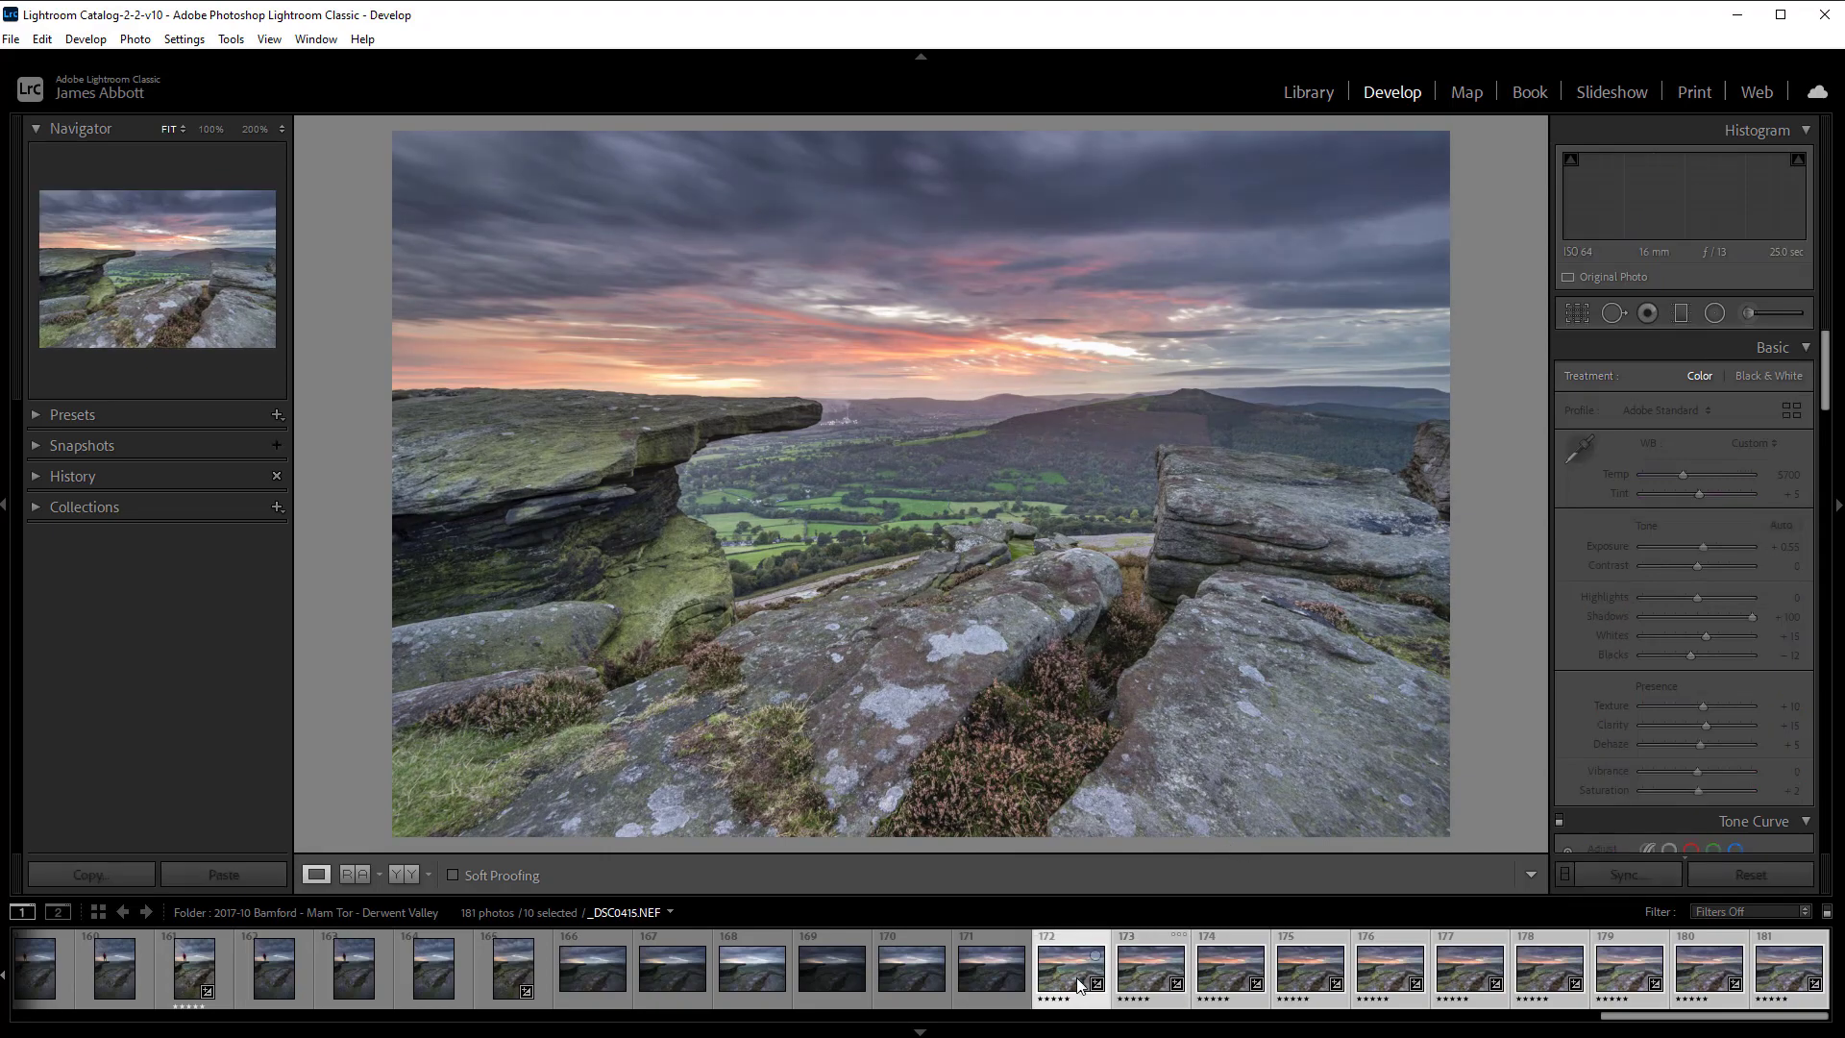
left_click(1792, 547)
left_click(1791, 548)
type("45")
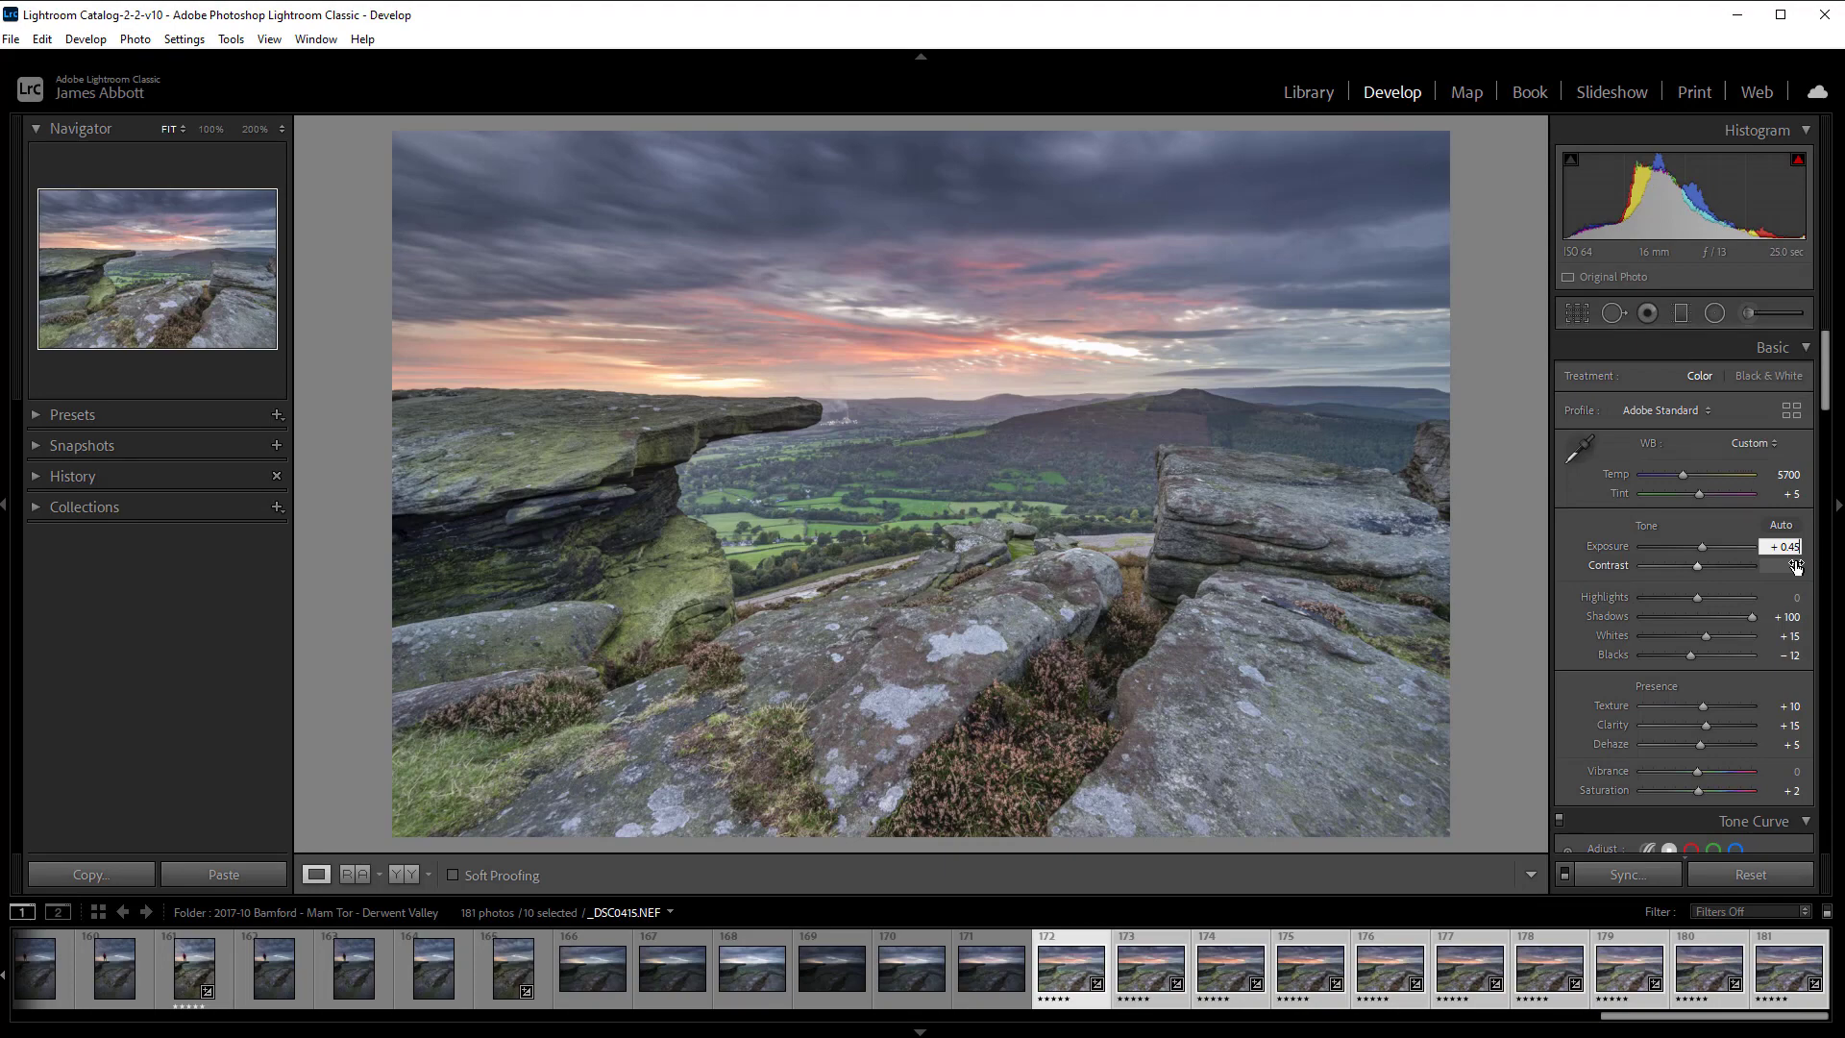
left_click(1127, 966)
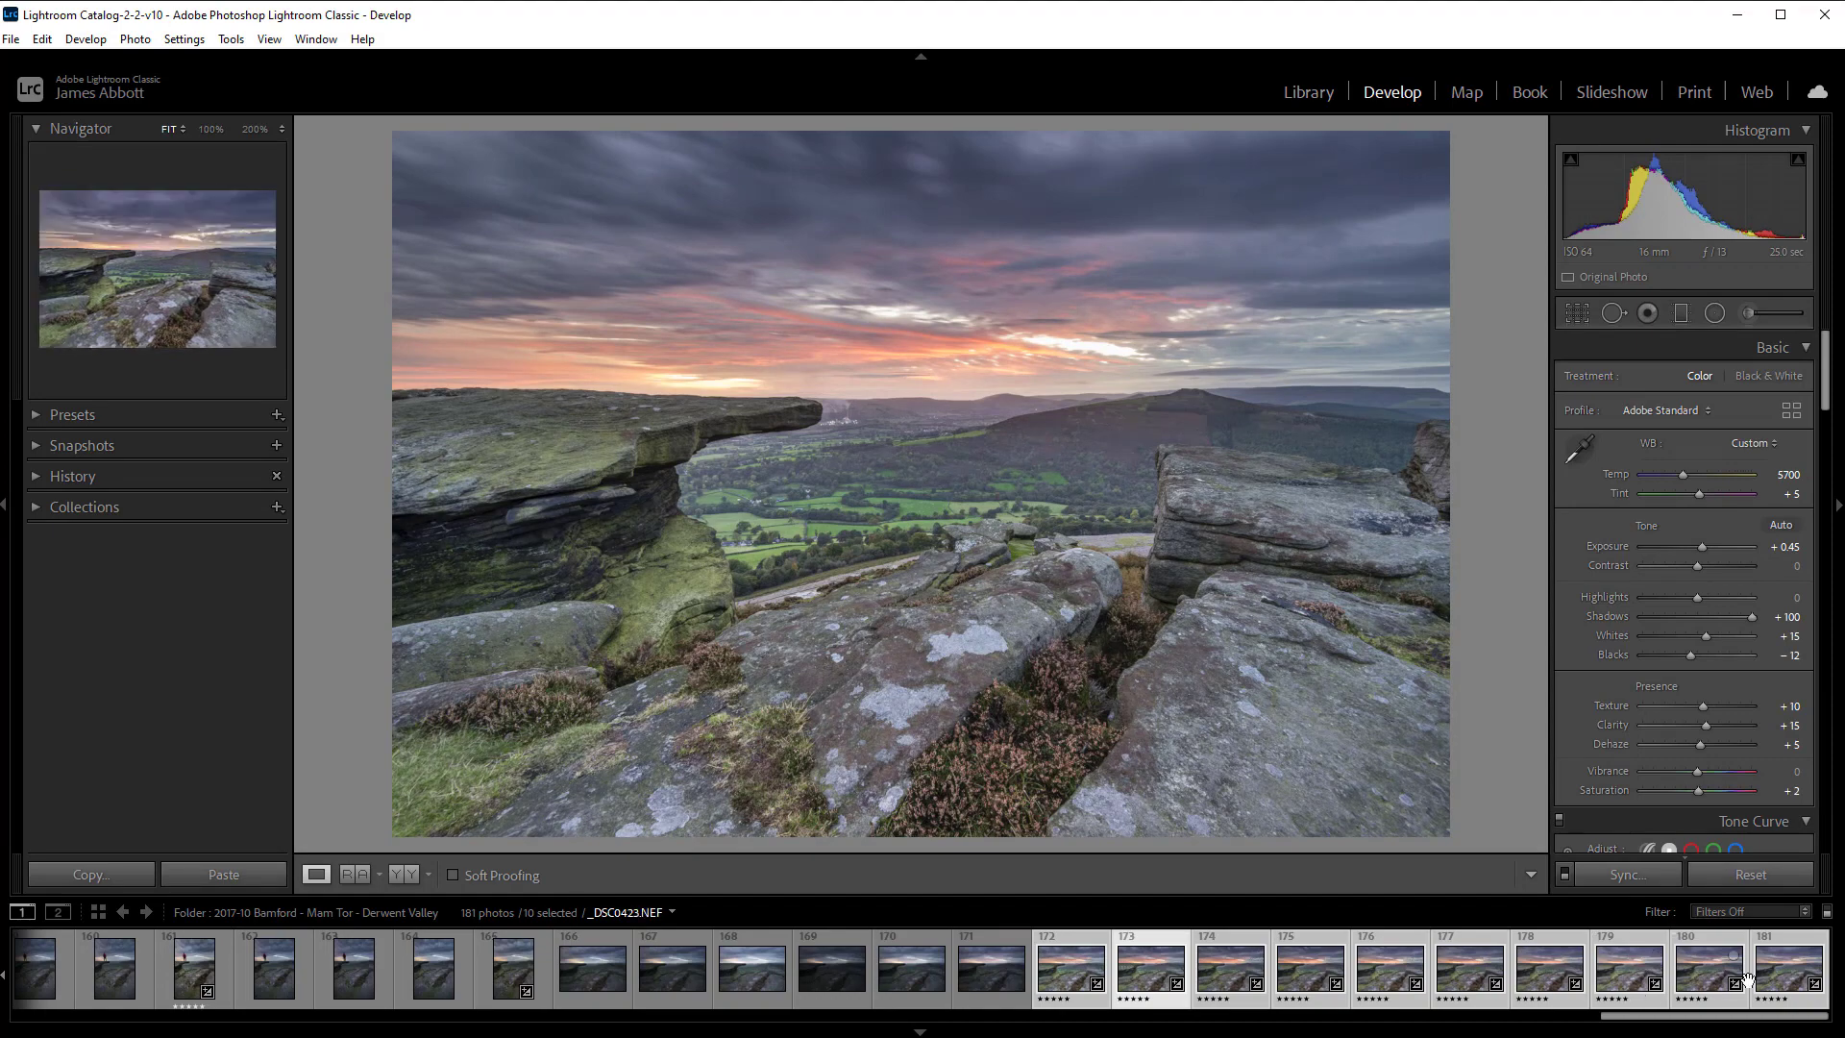
Open the selected sequence of photos as layers of one document in Photoshop
right_click(1383, 975)
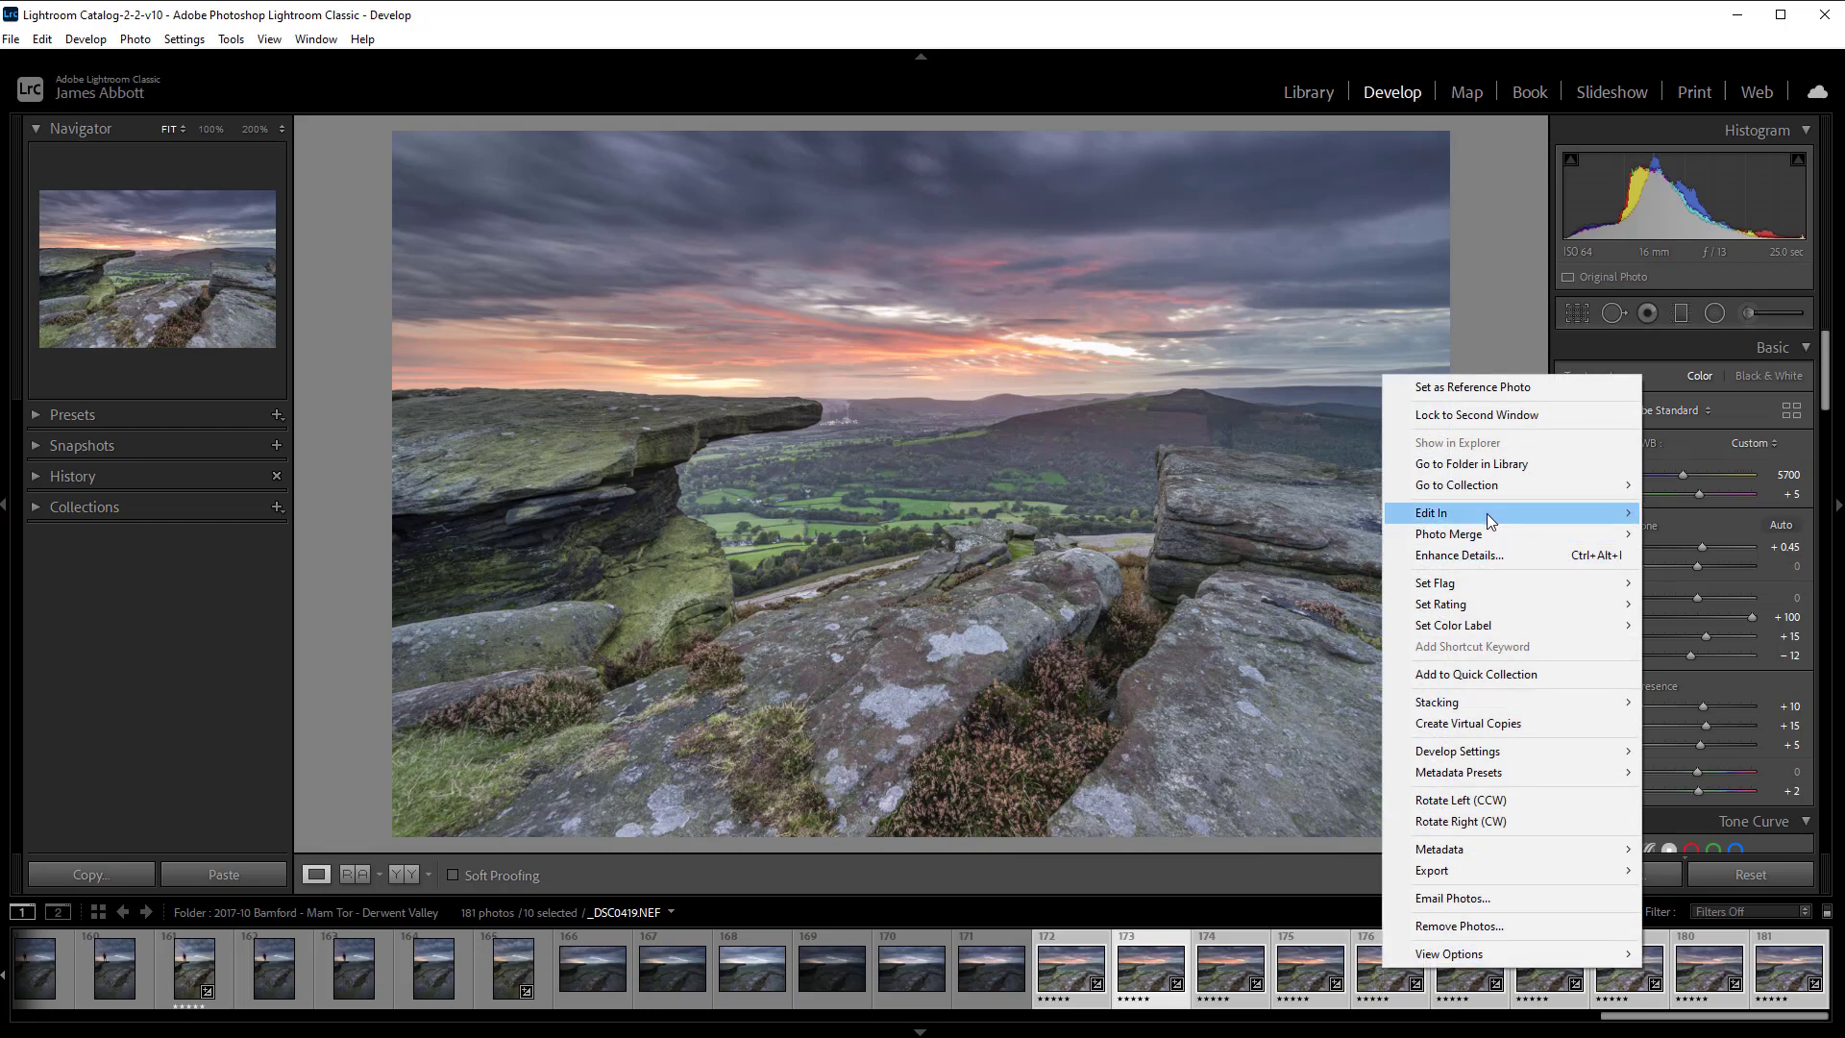
mouse_move(1489, 521)
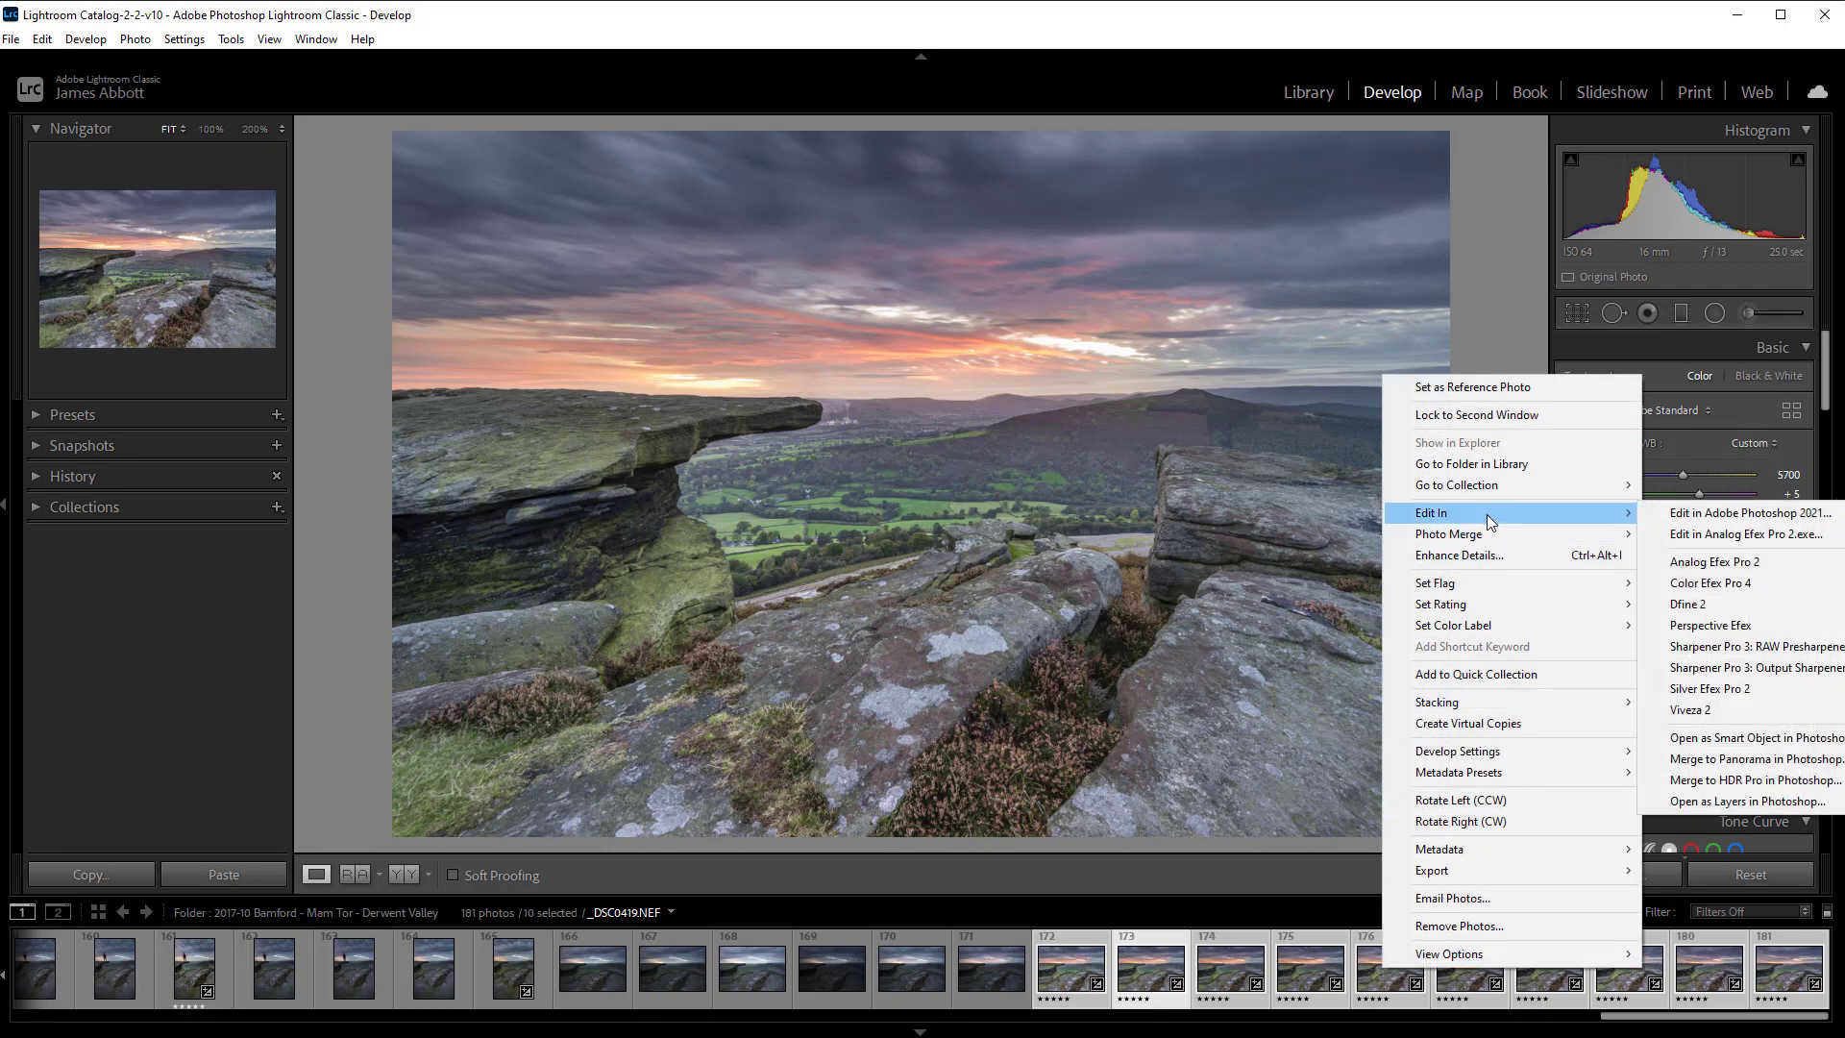
left_click(1739, 804)
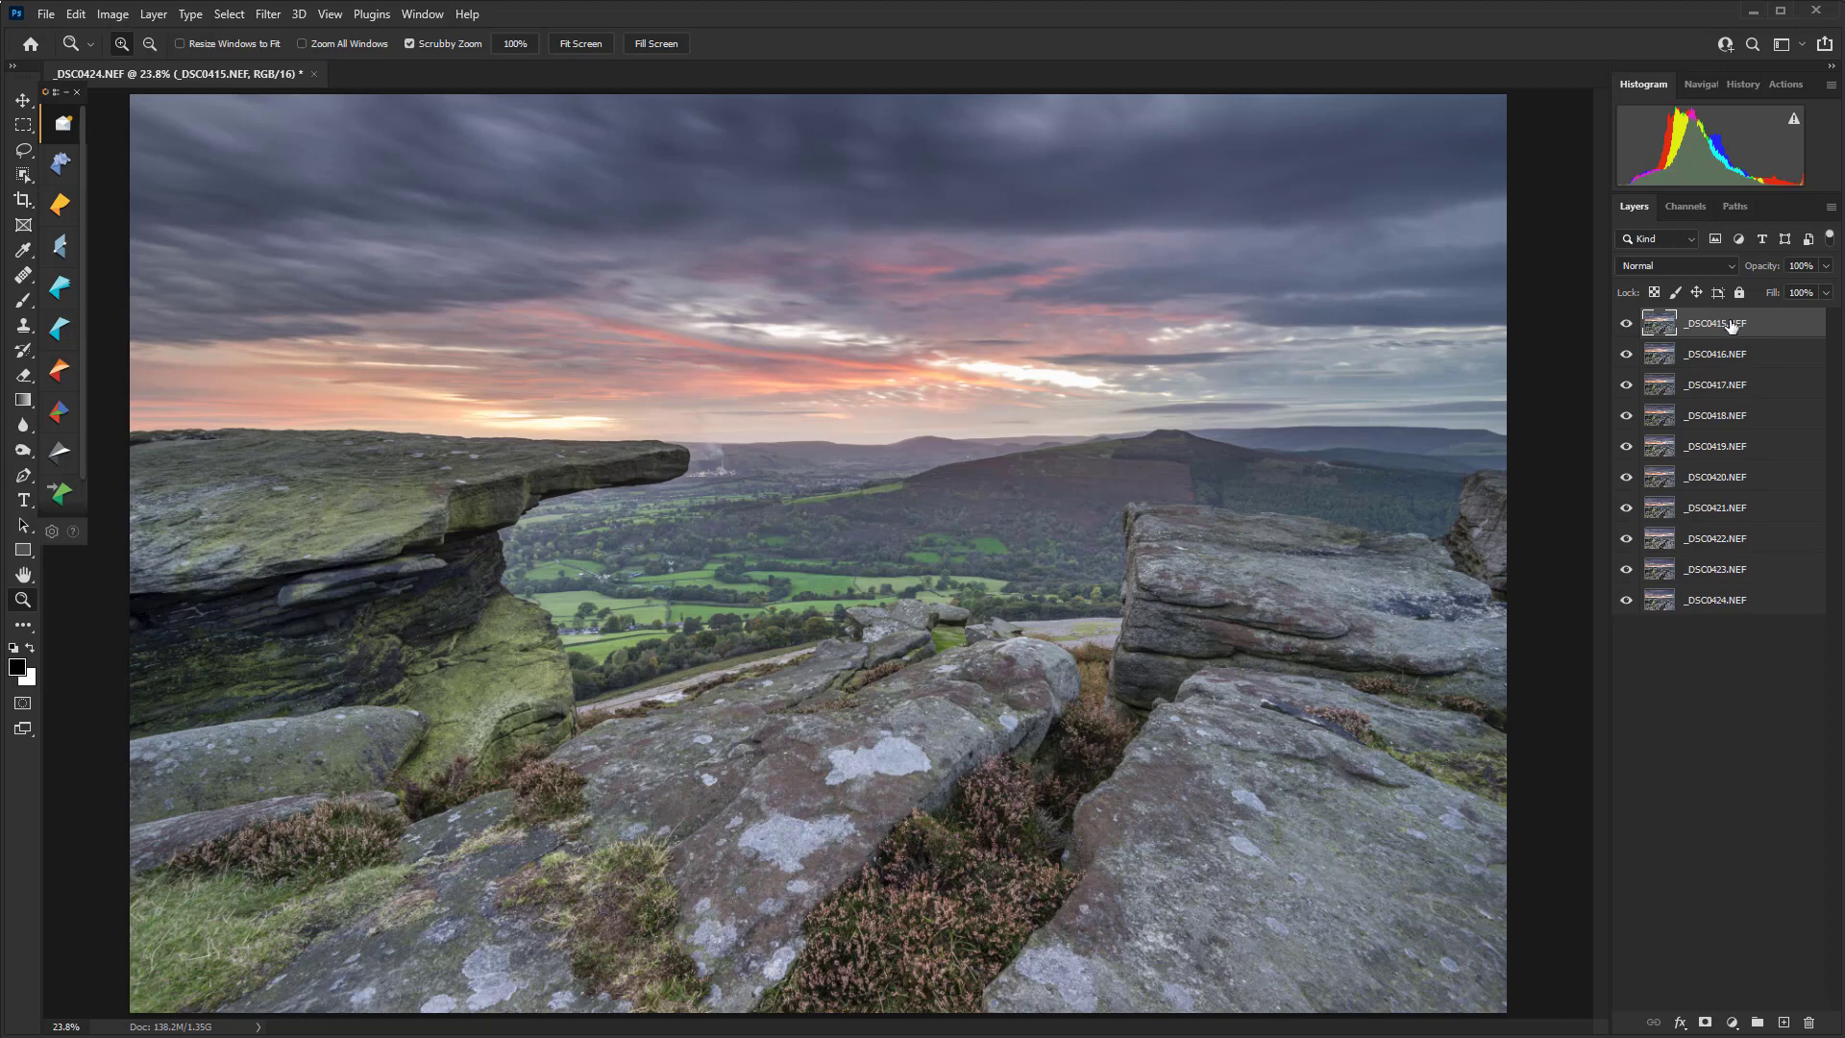
Select all layers from _DSC0415.NEF to _DSC0424.NEF and auto-align them with the Auto projection
left_click(1745, 604, "shift")
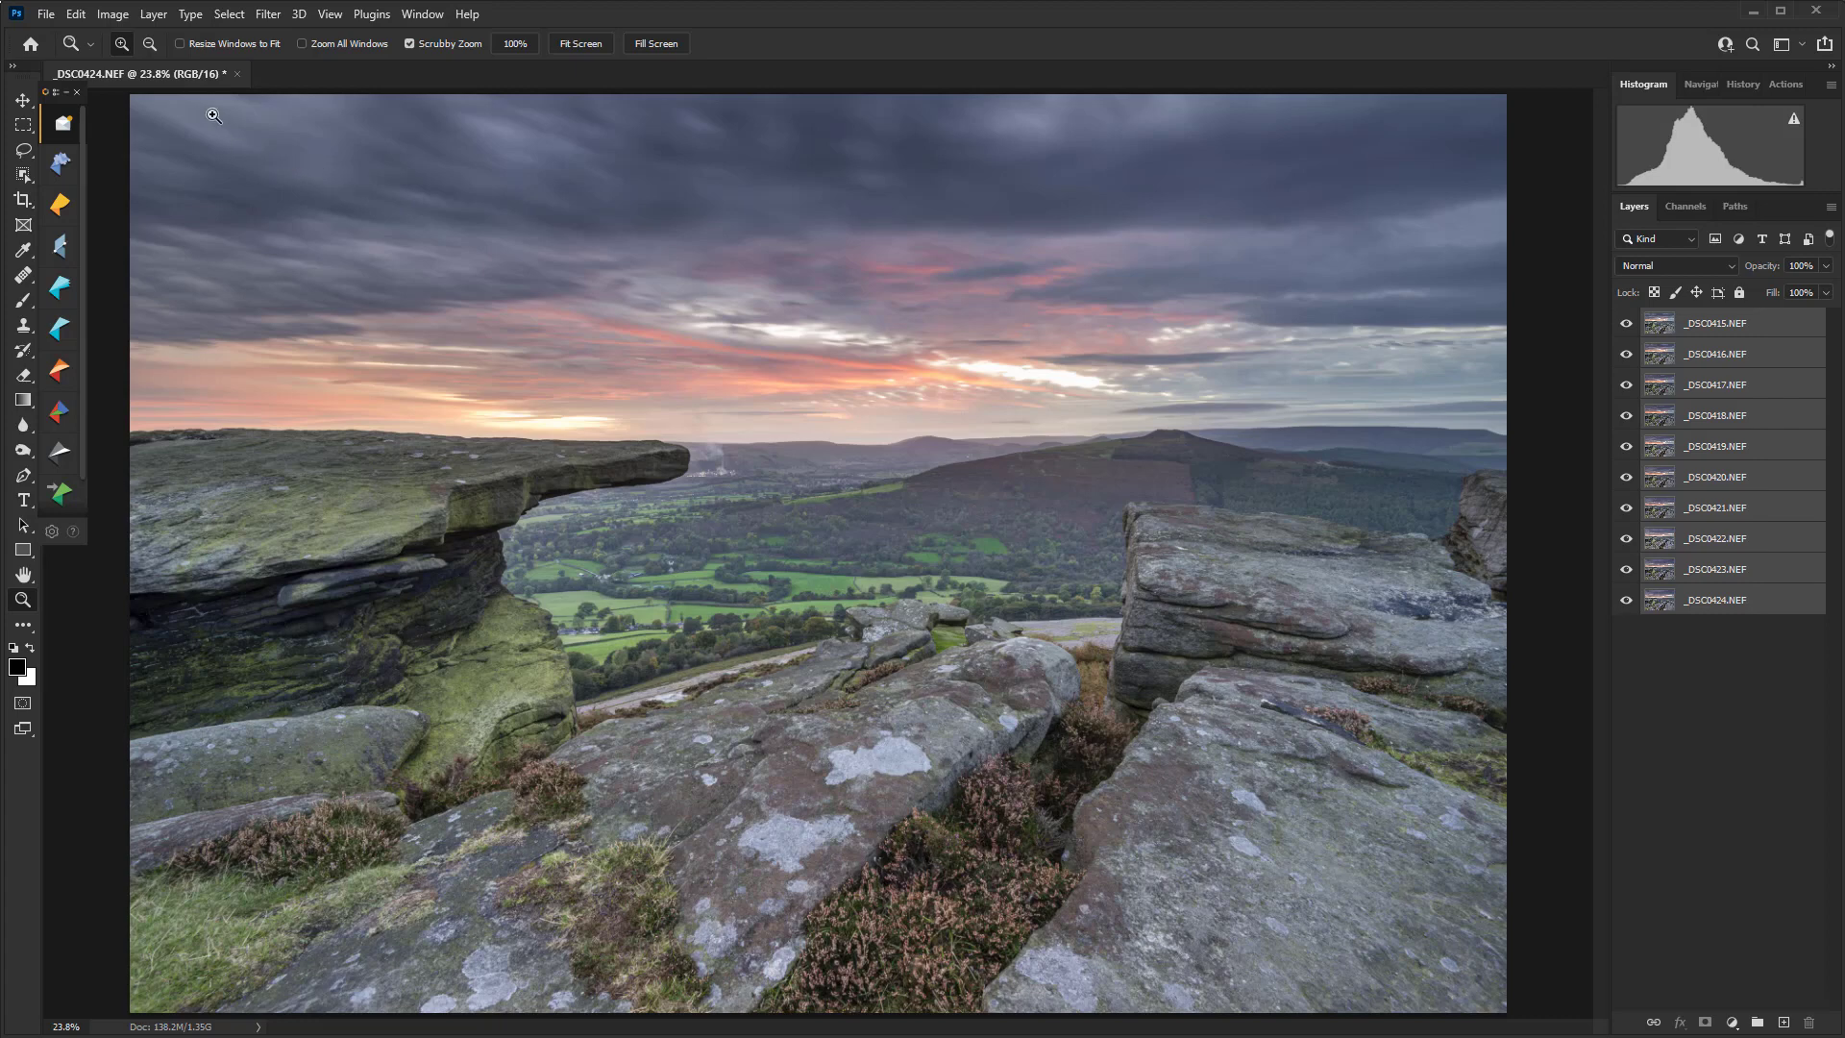
left_click(76, 14)
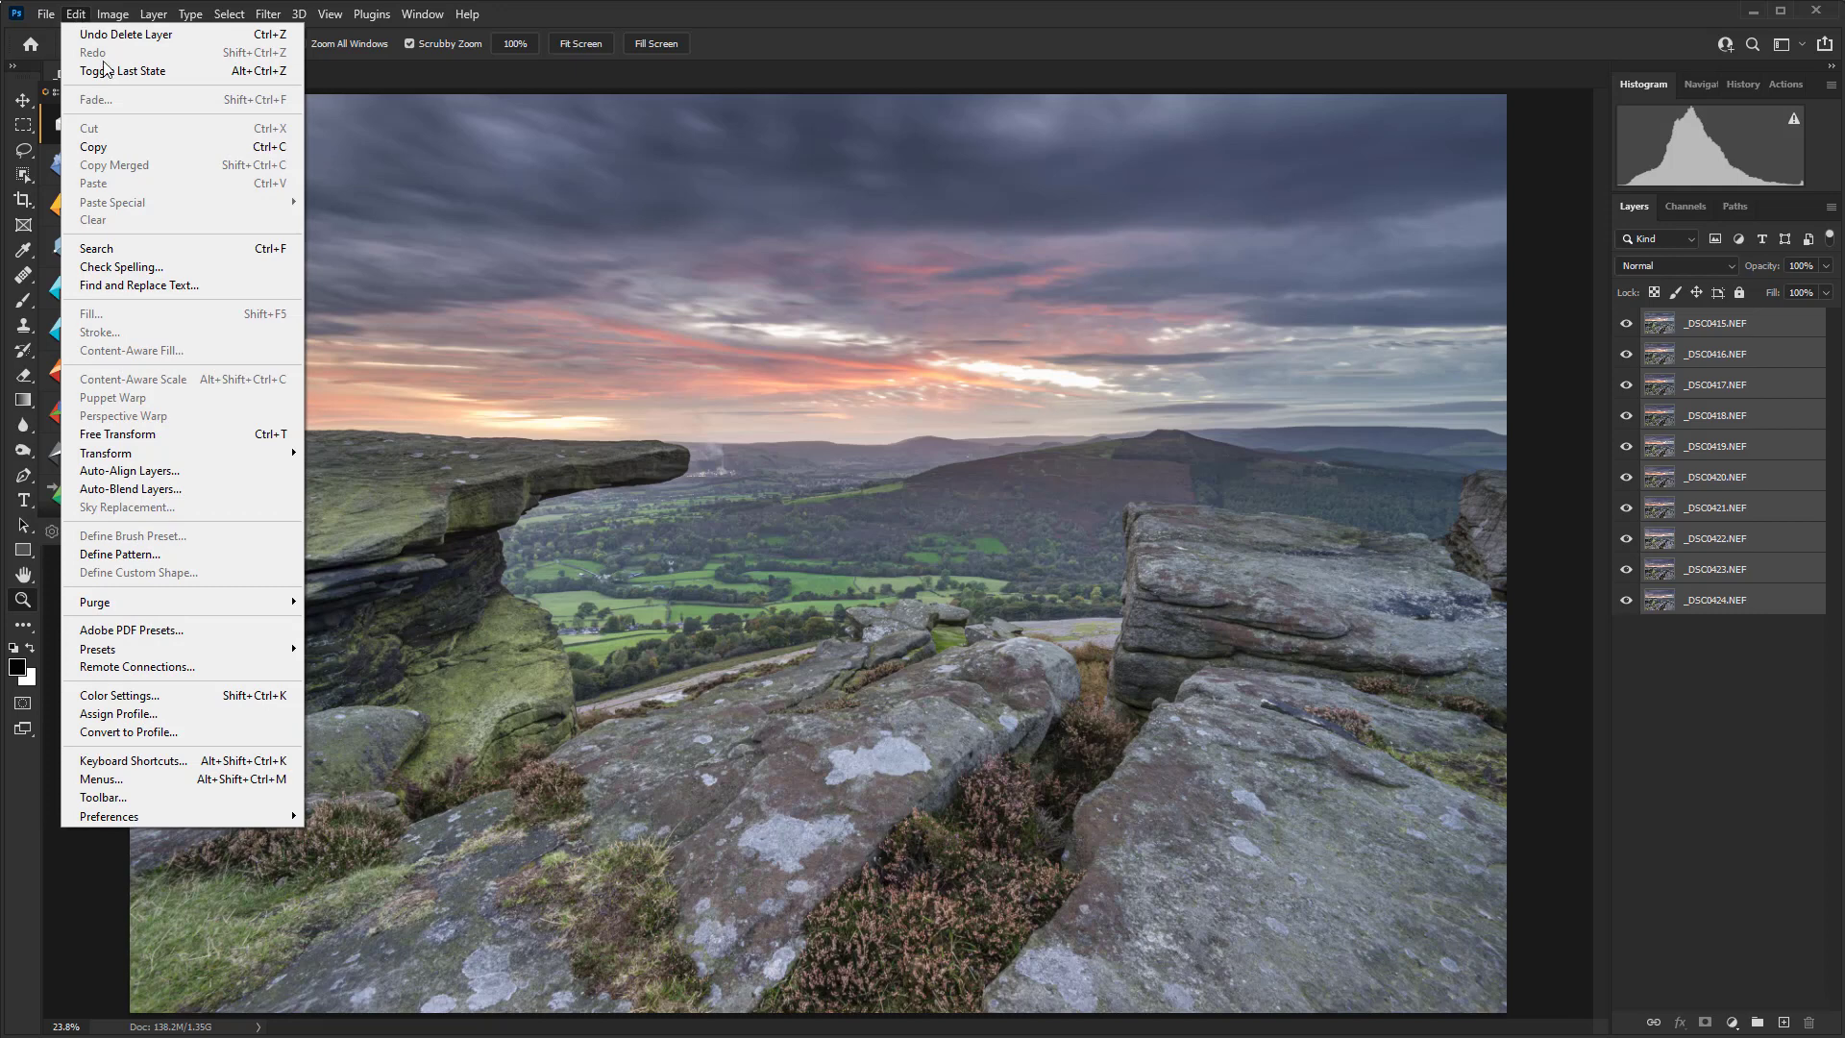
left_click(173, 469)
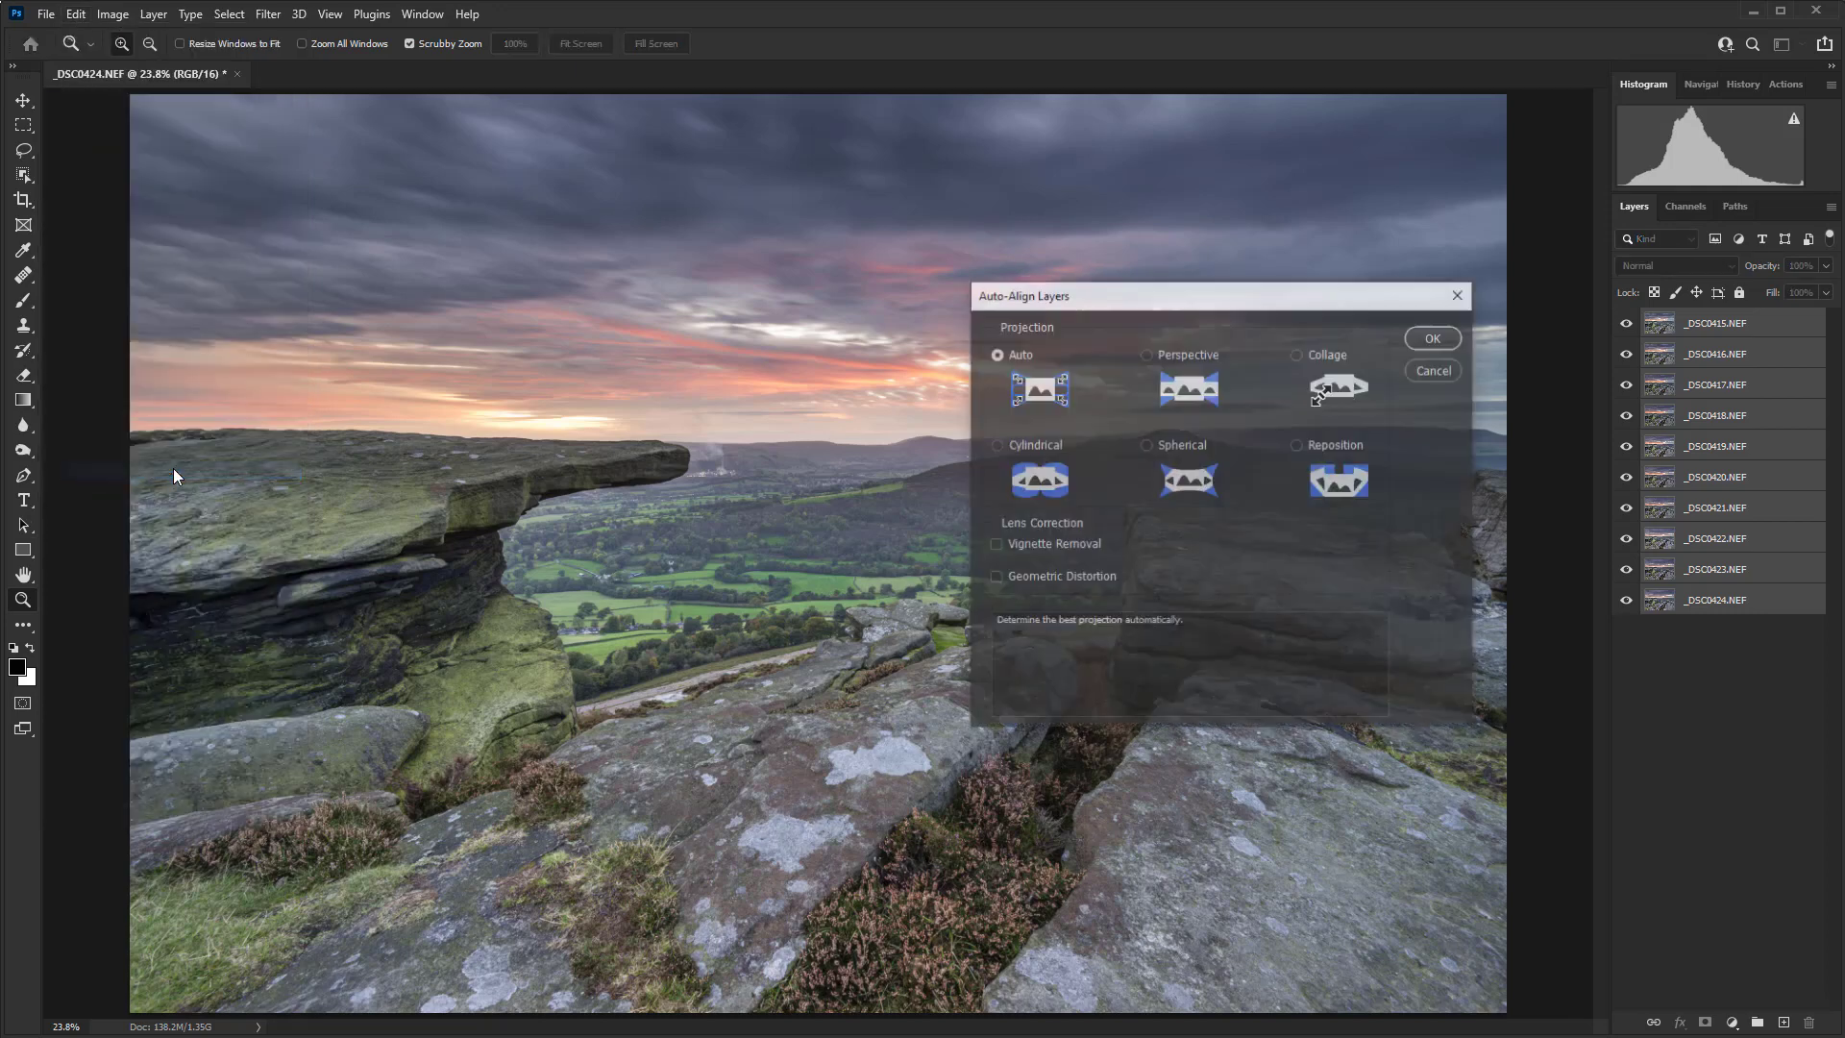
left_click_drag(1103, 298, 960, 256)
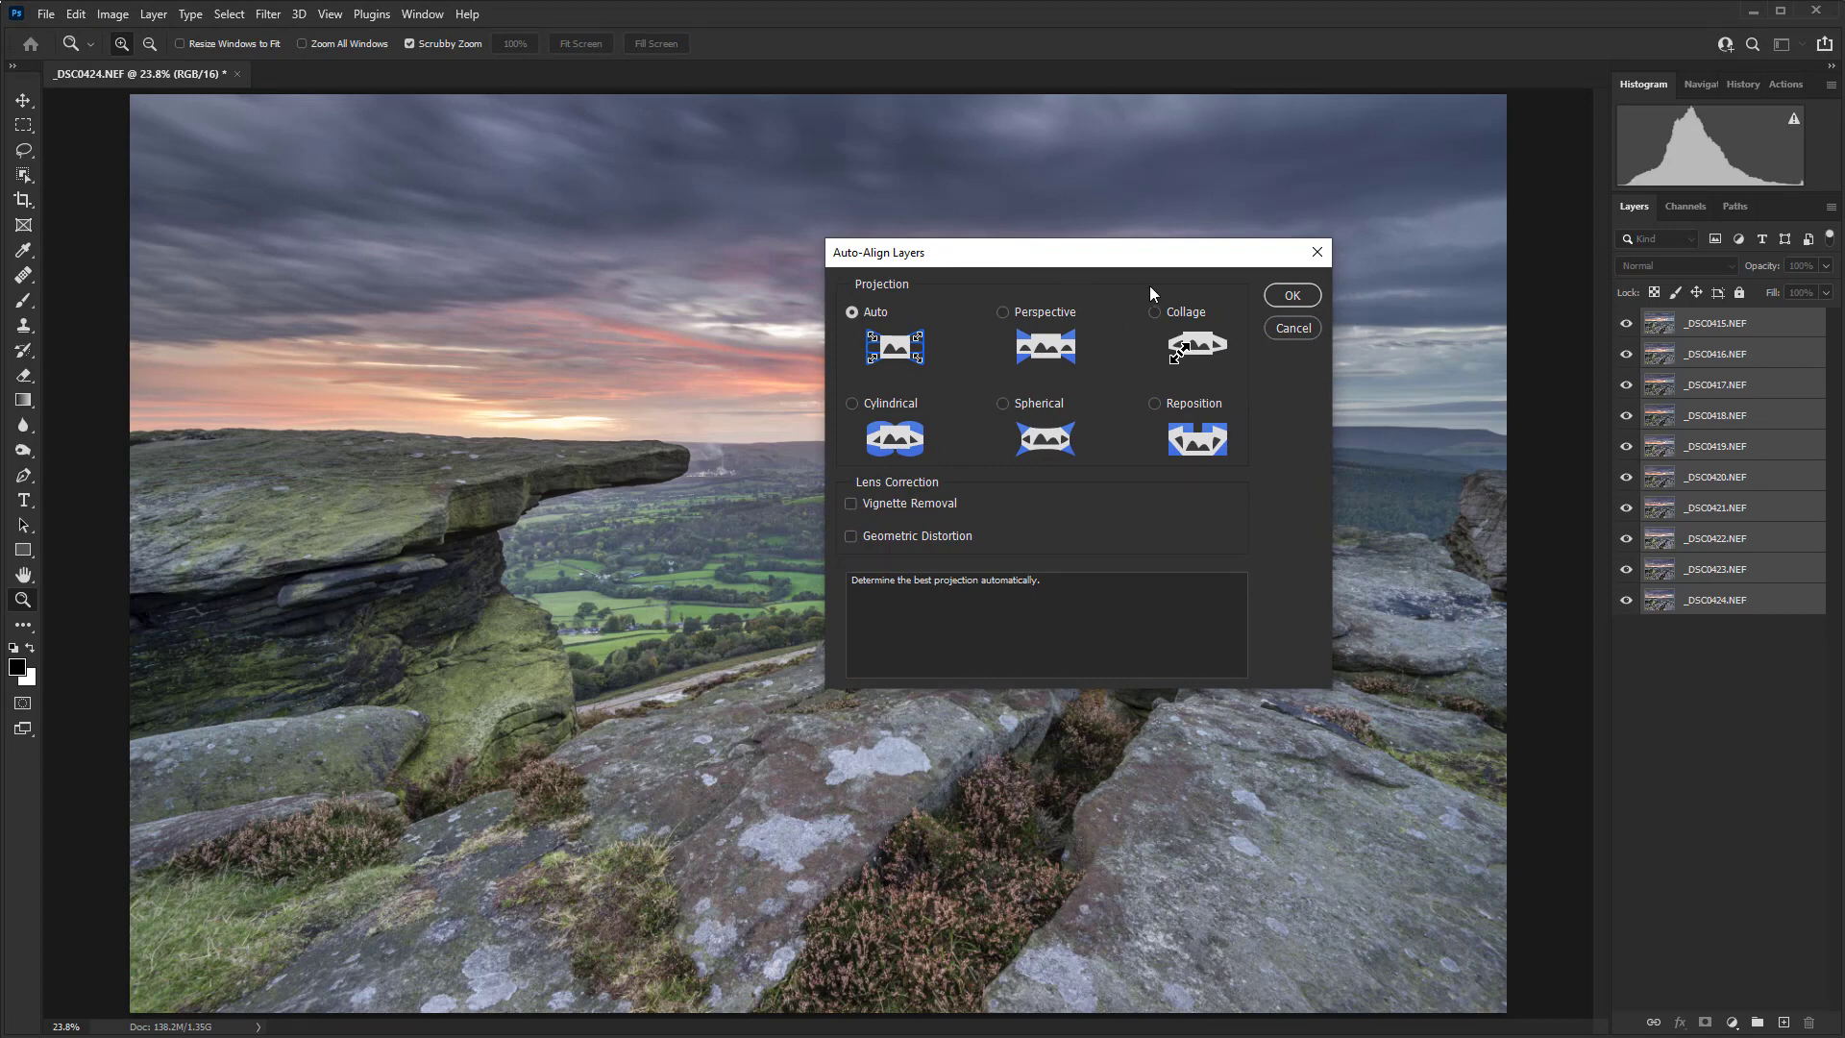
left_click(1289, 295)
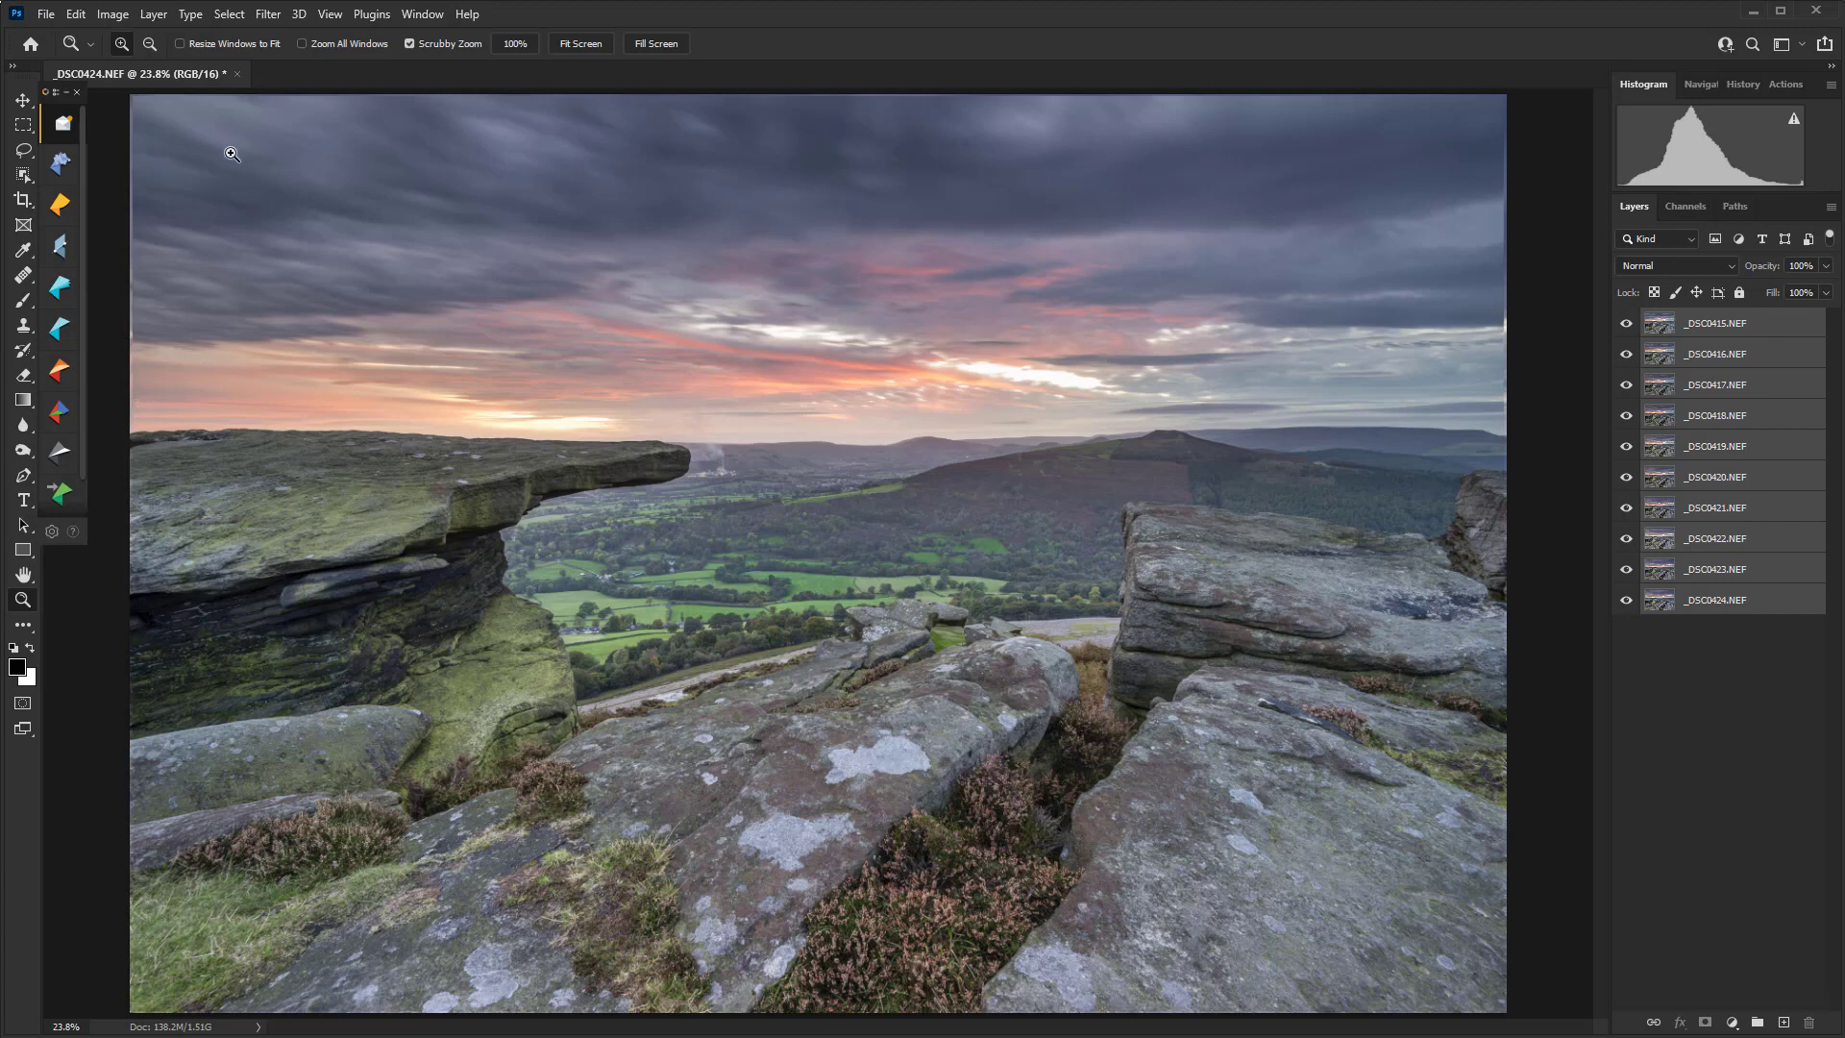
Crop the image slightly inward on all sides at the original ratio, to about 5980 × 3992 px, removing the uneven aligned edges
key("c")
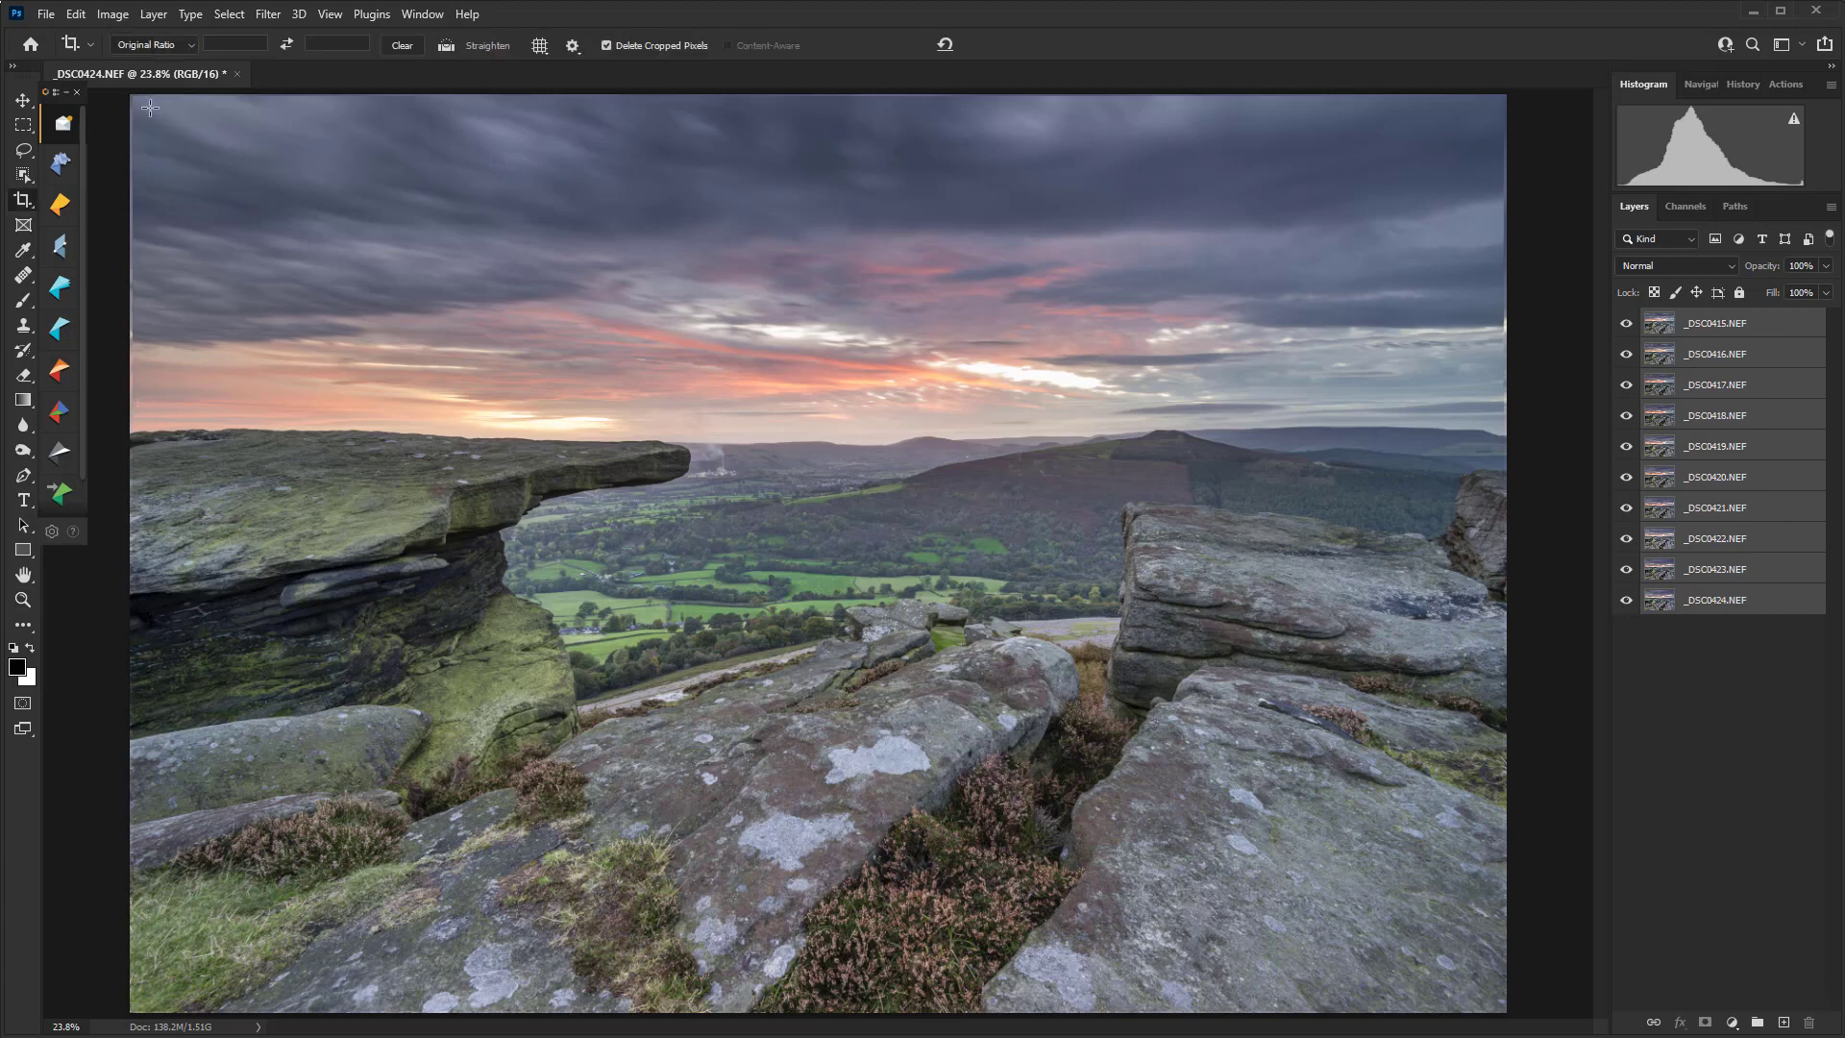
left_click(179, 45)
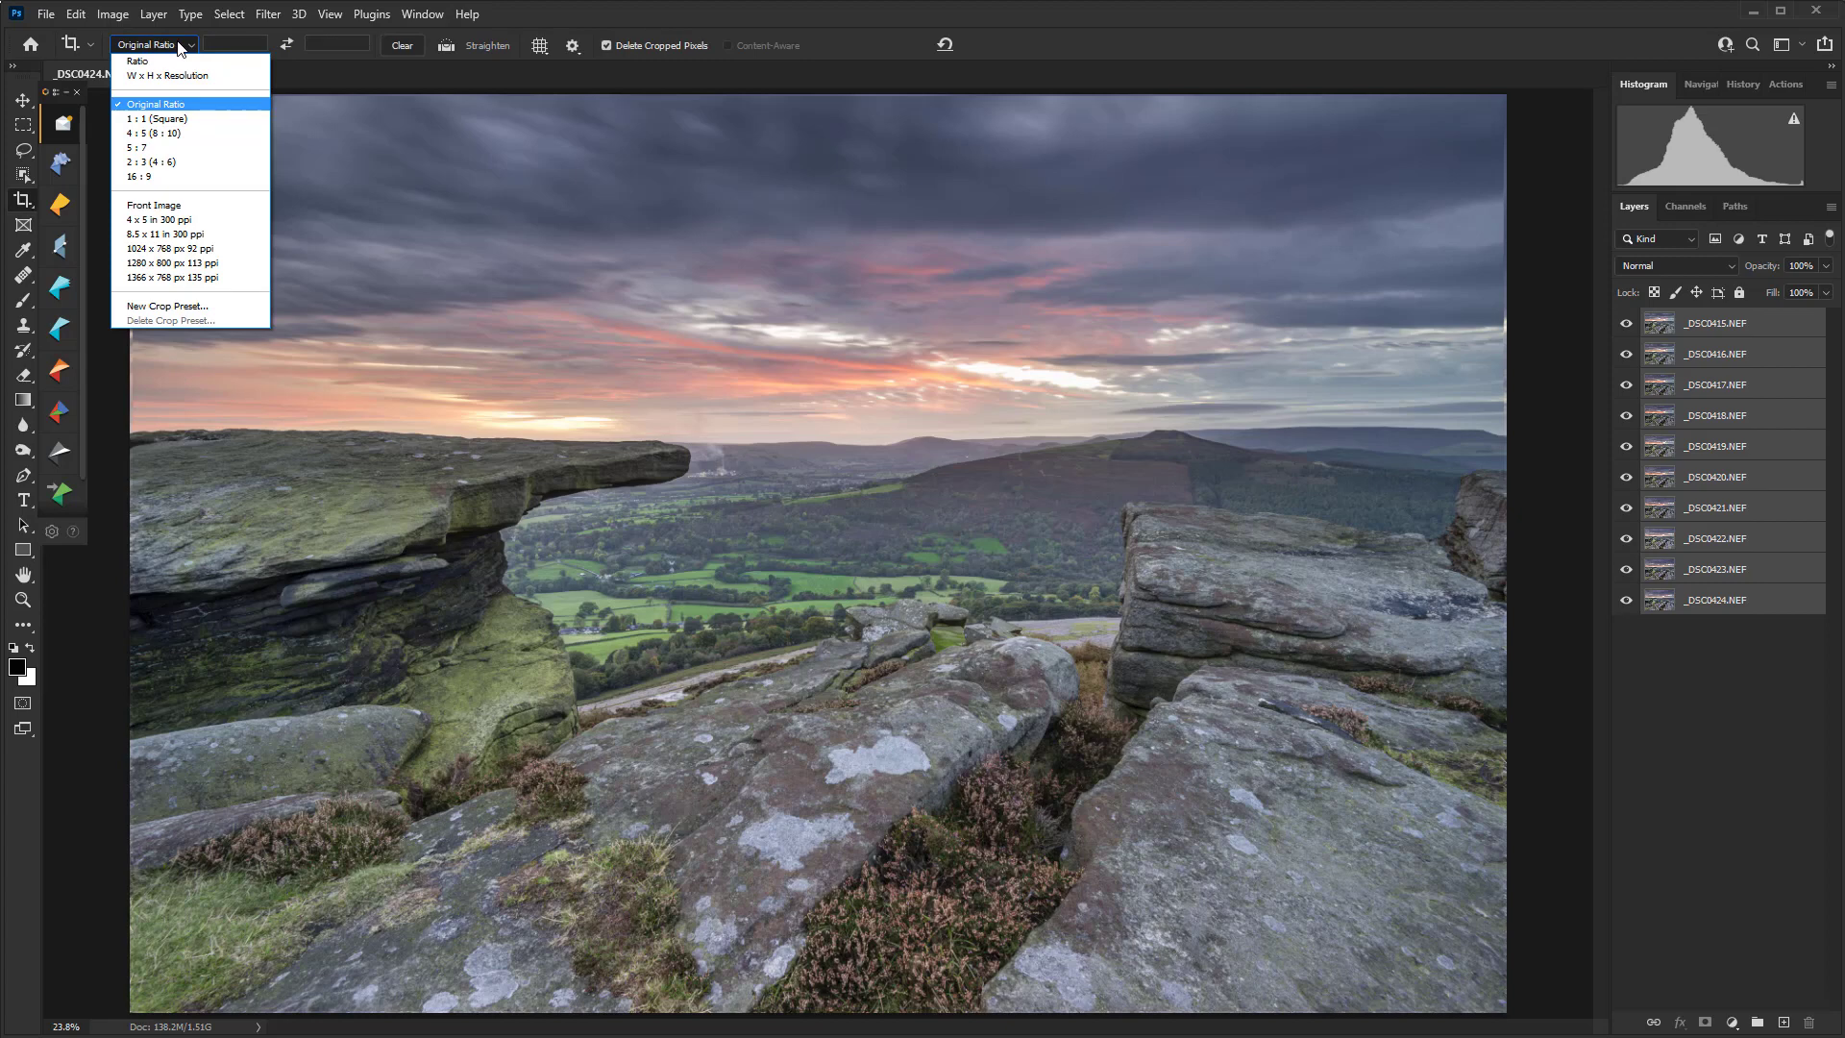
left_click(178, 46)
left_click_drag(125, 90, 1506, 1011)
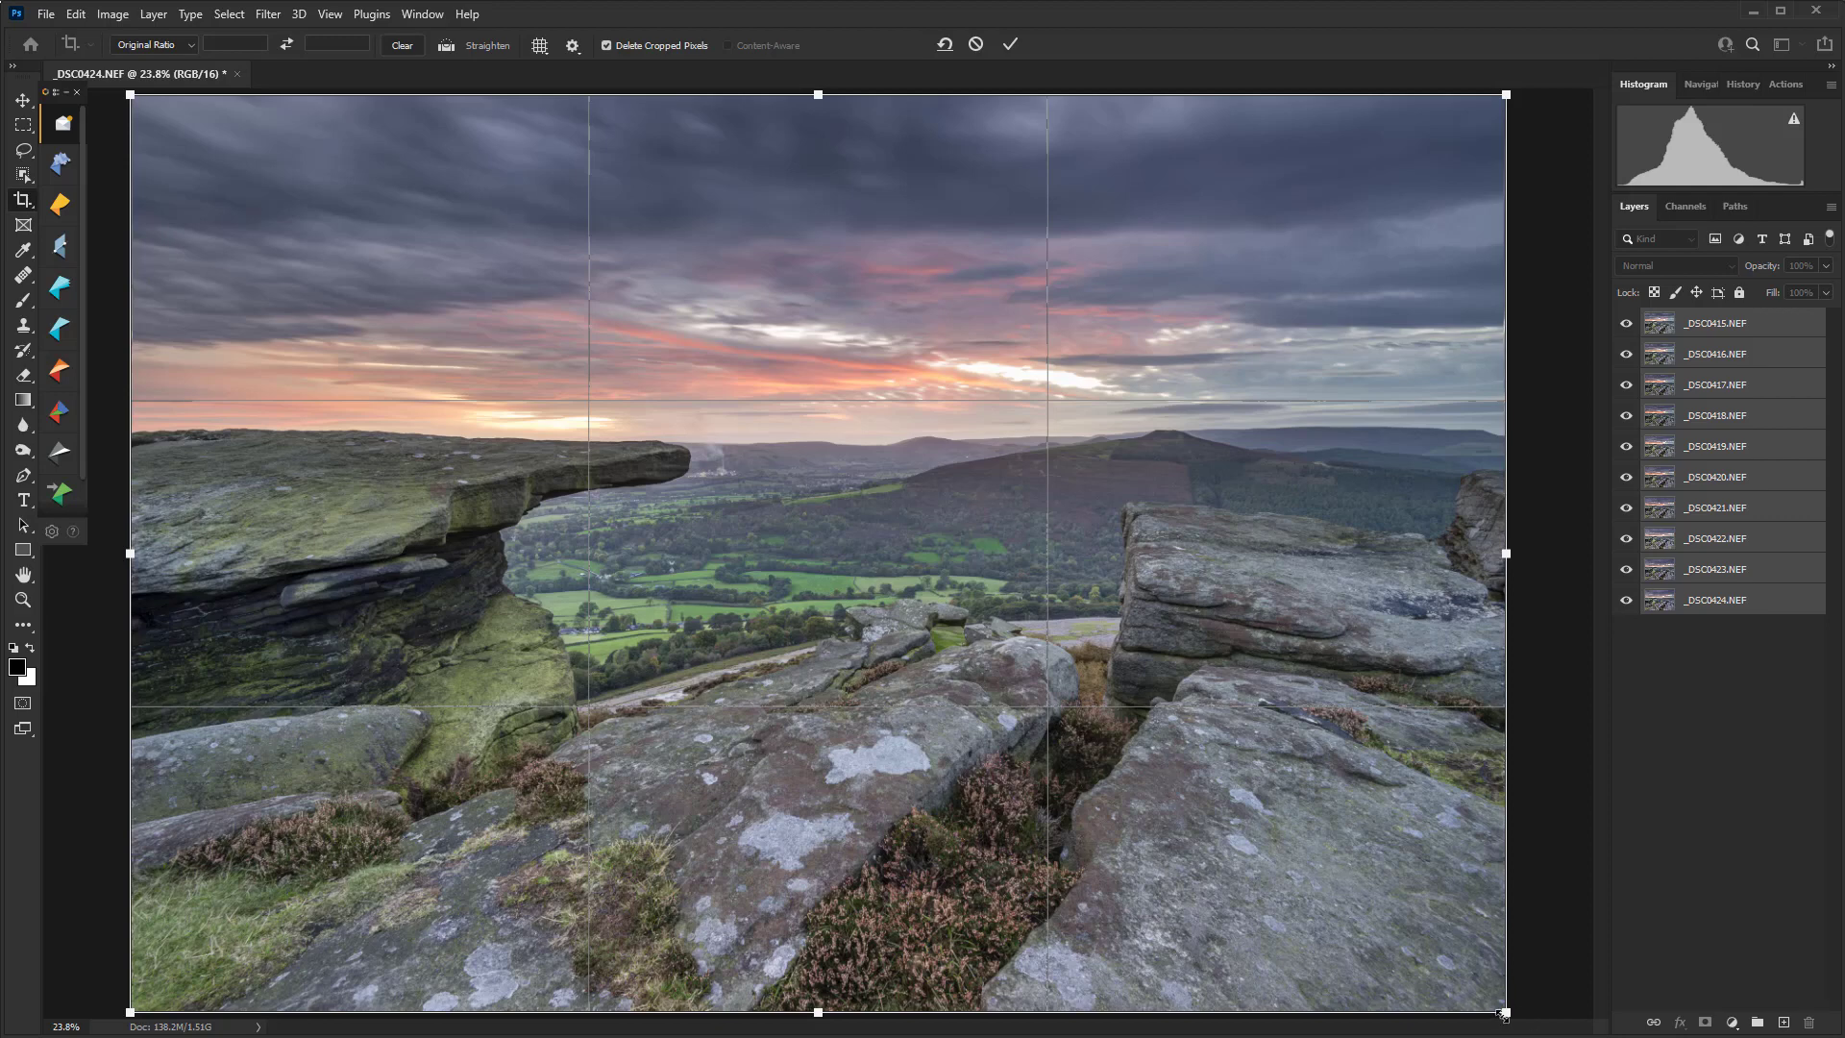
left_click_drag(1505, 1011, 1499, 1008)
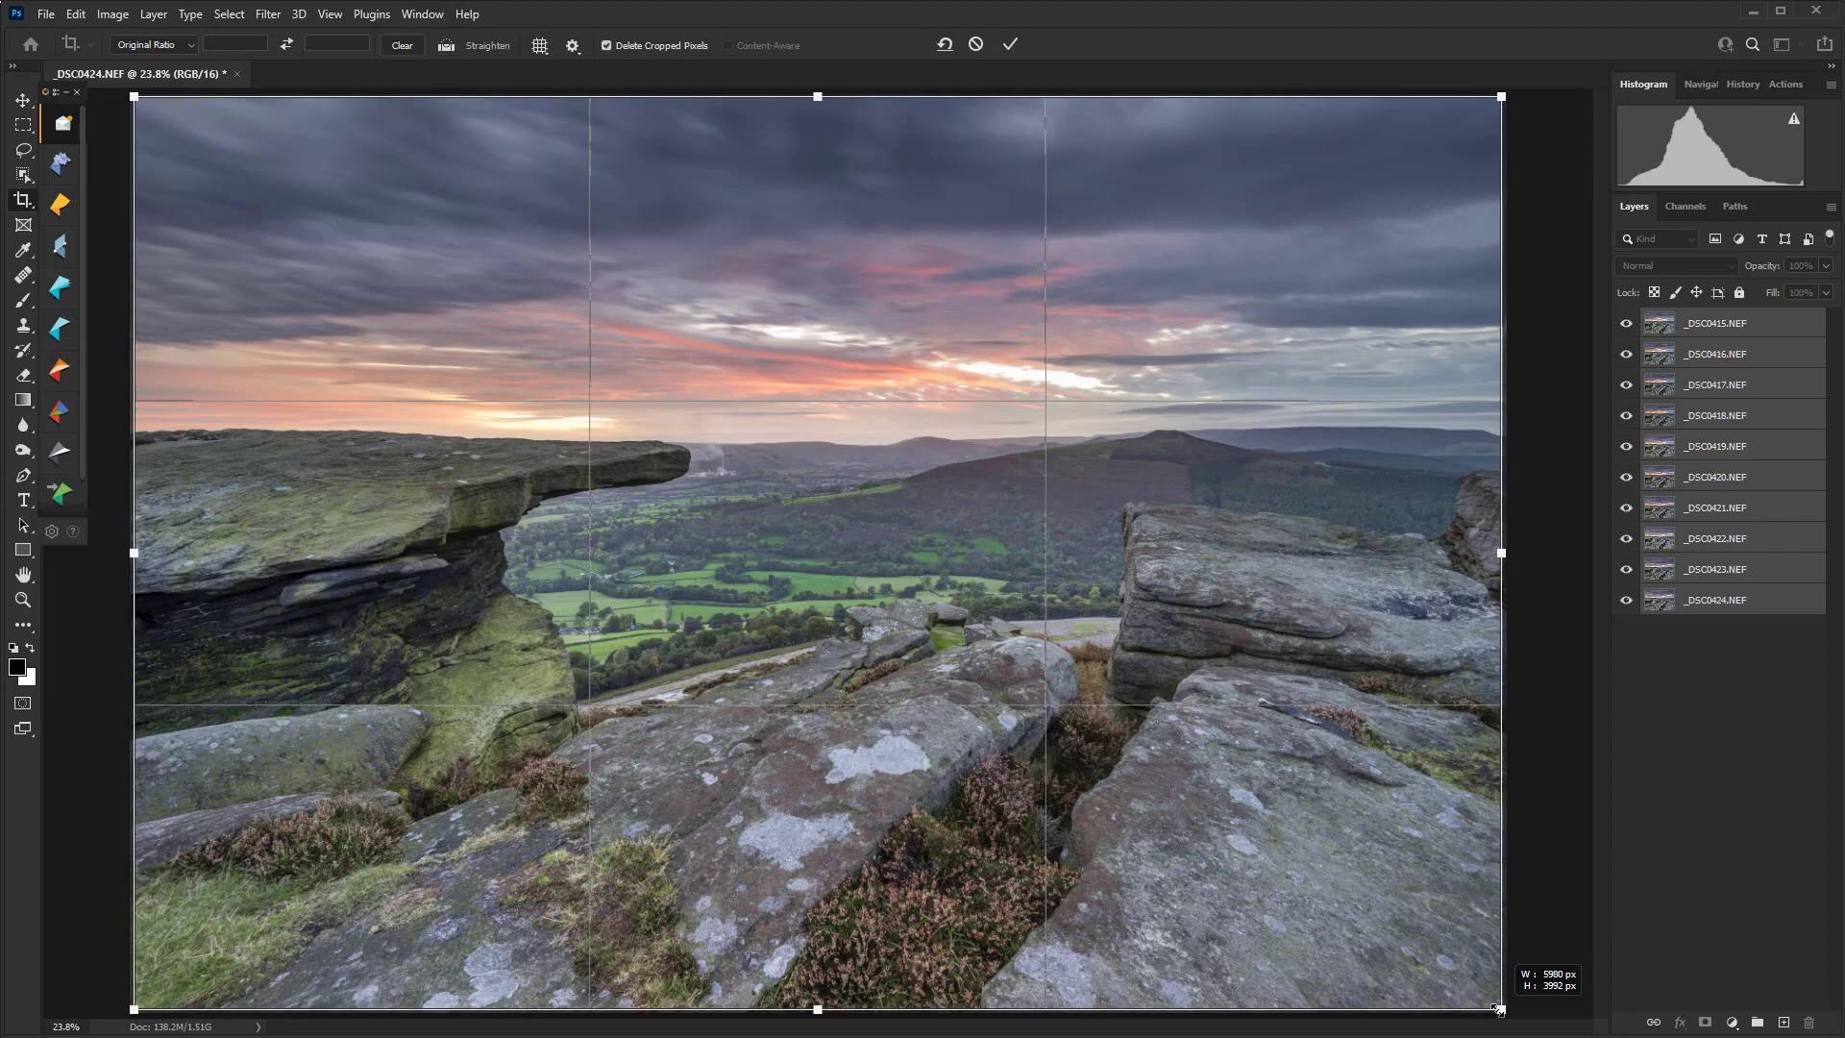
left_click_drag(1496, 1008, 1495, 1007)
key("Return")
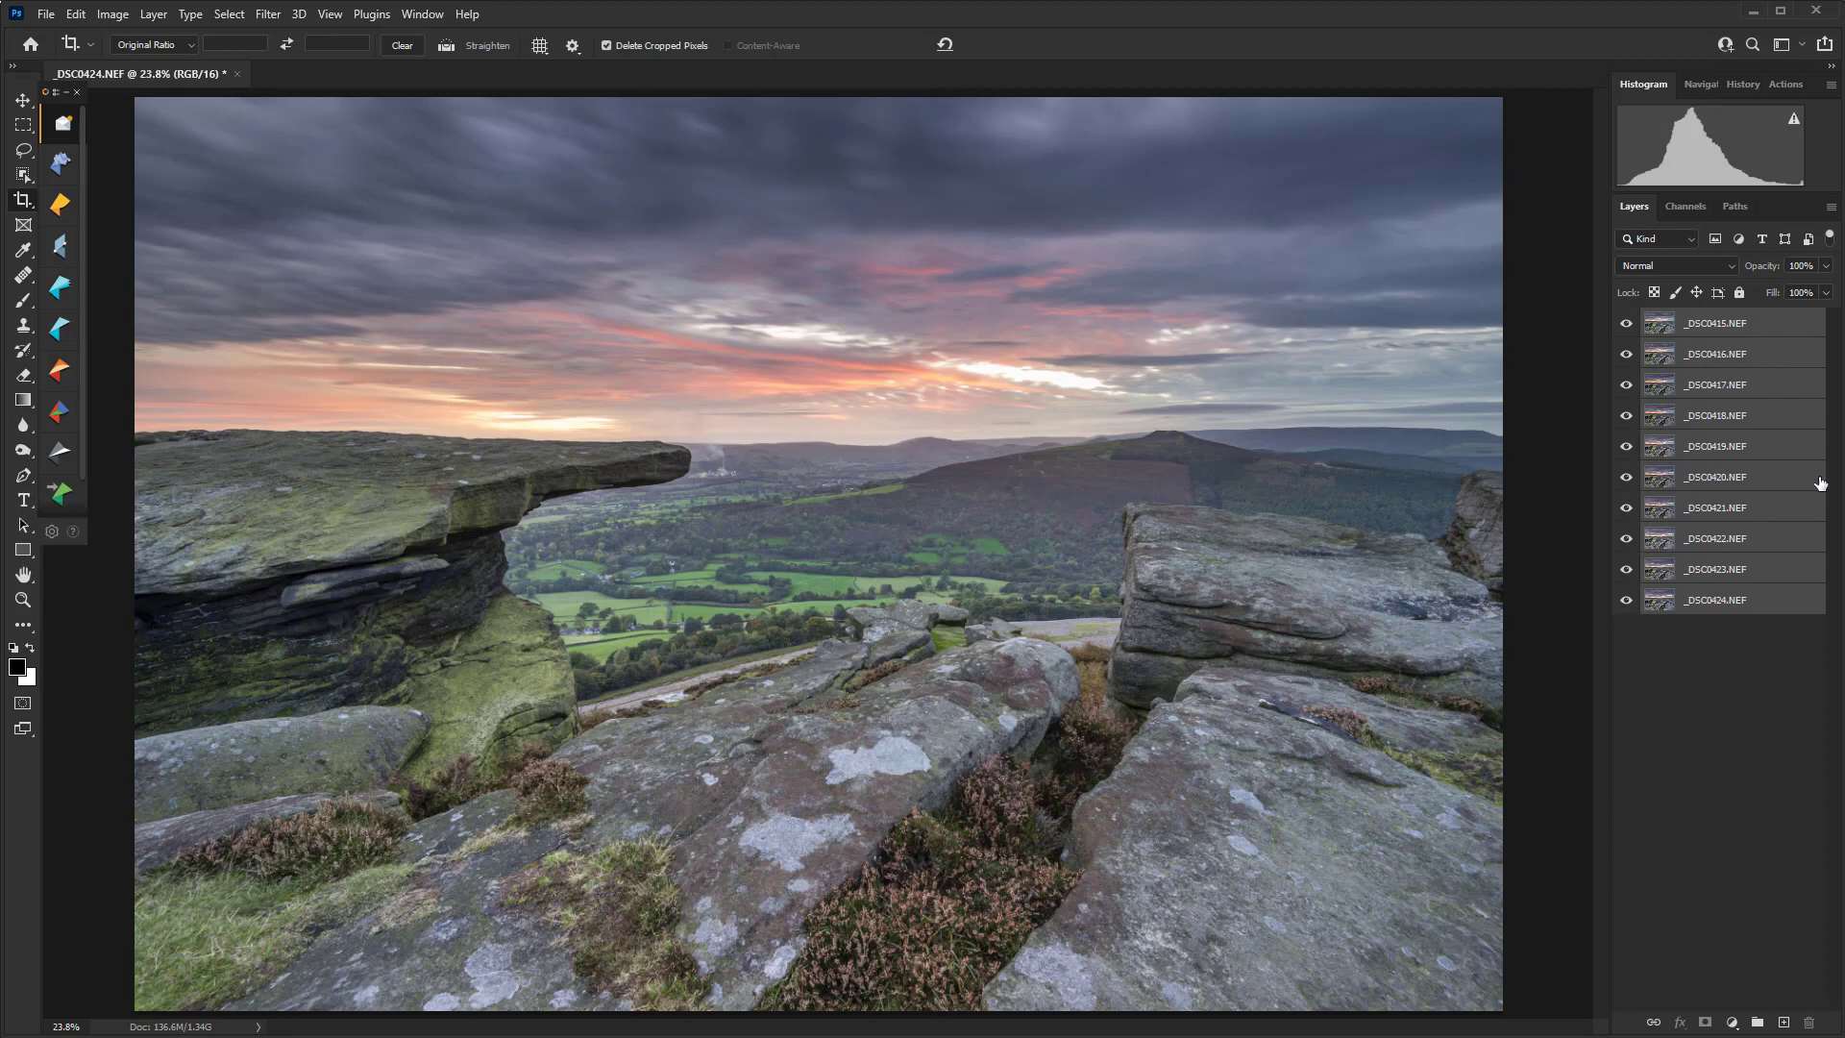
Convert all selected layers into one Smart Object and set its stack mode to Median
right_click(1703, 447)
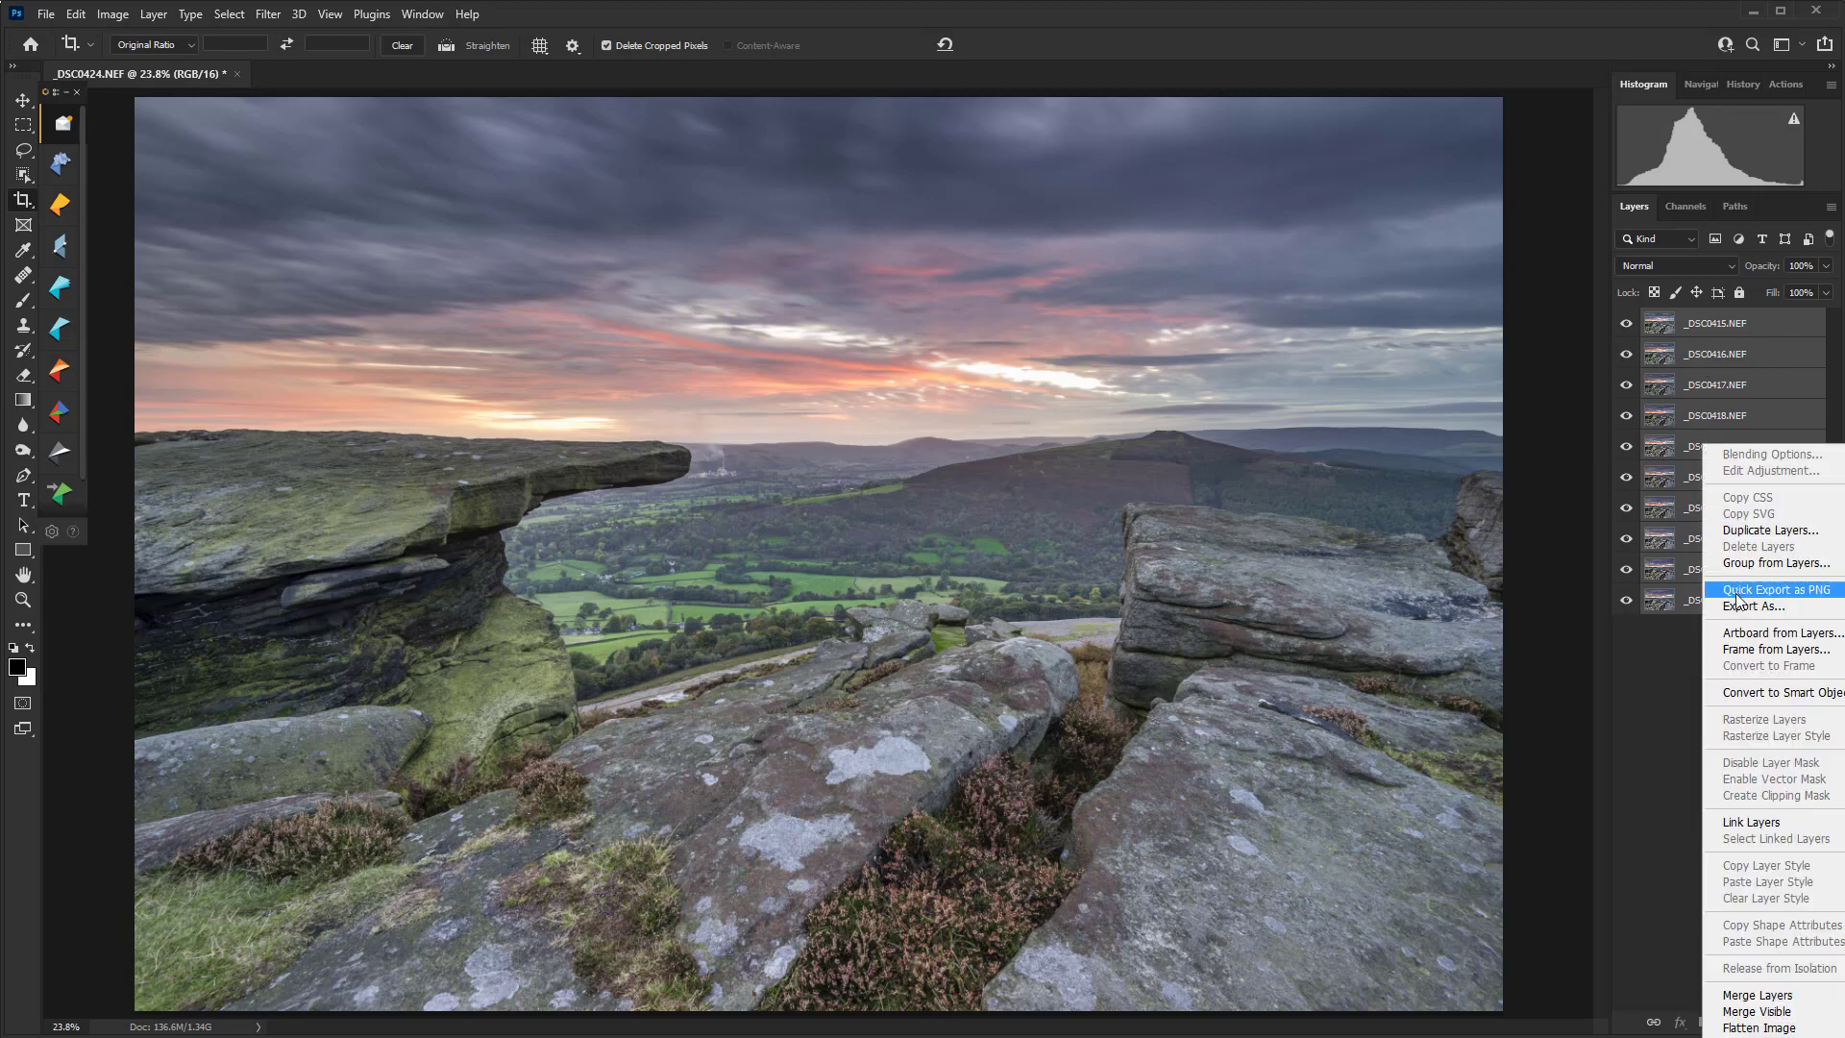
left_click(1766, 693)
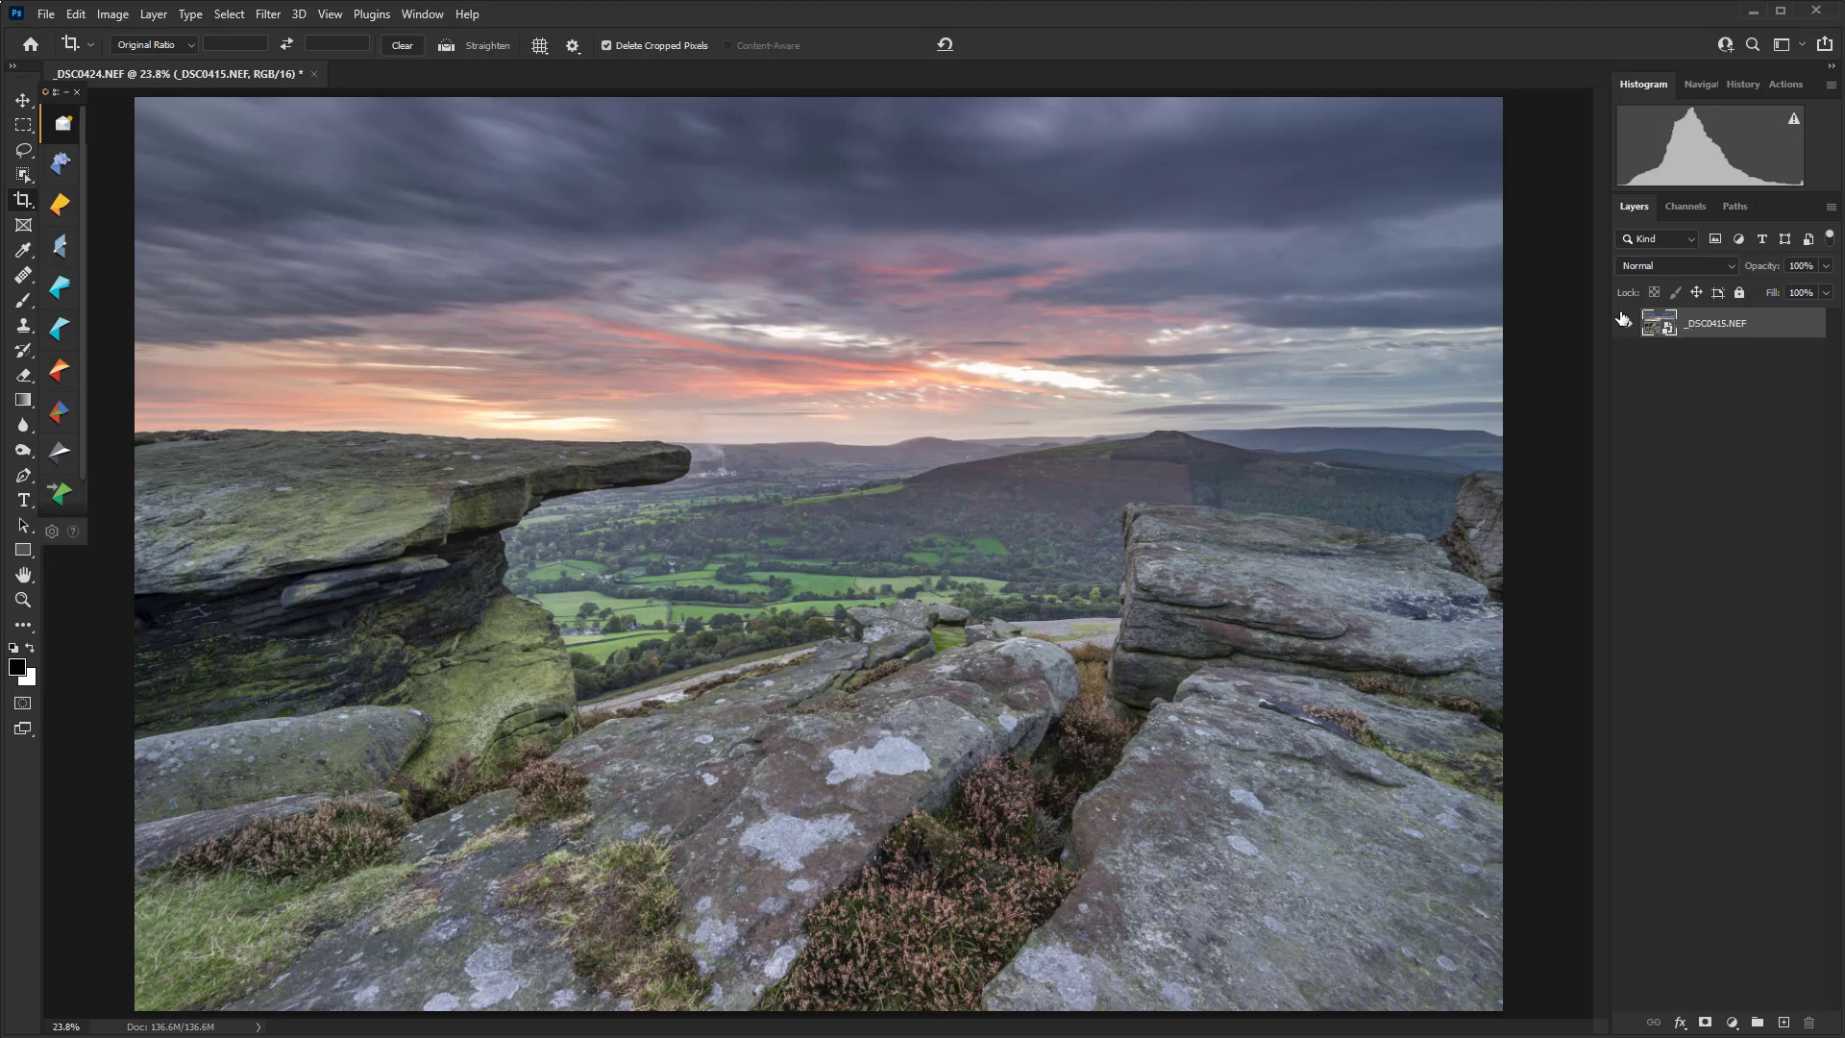
left_click(151, 15)
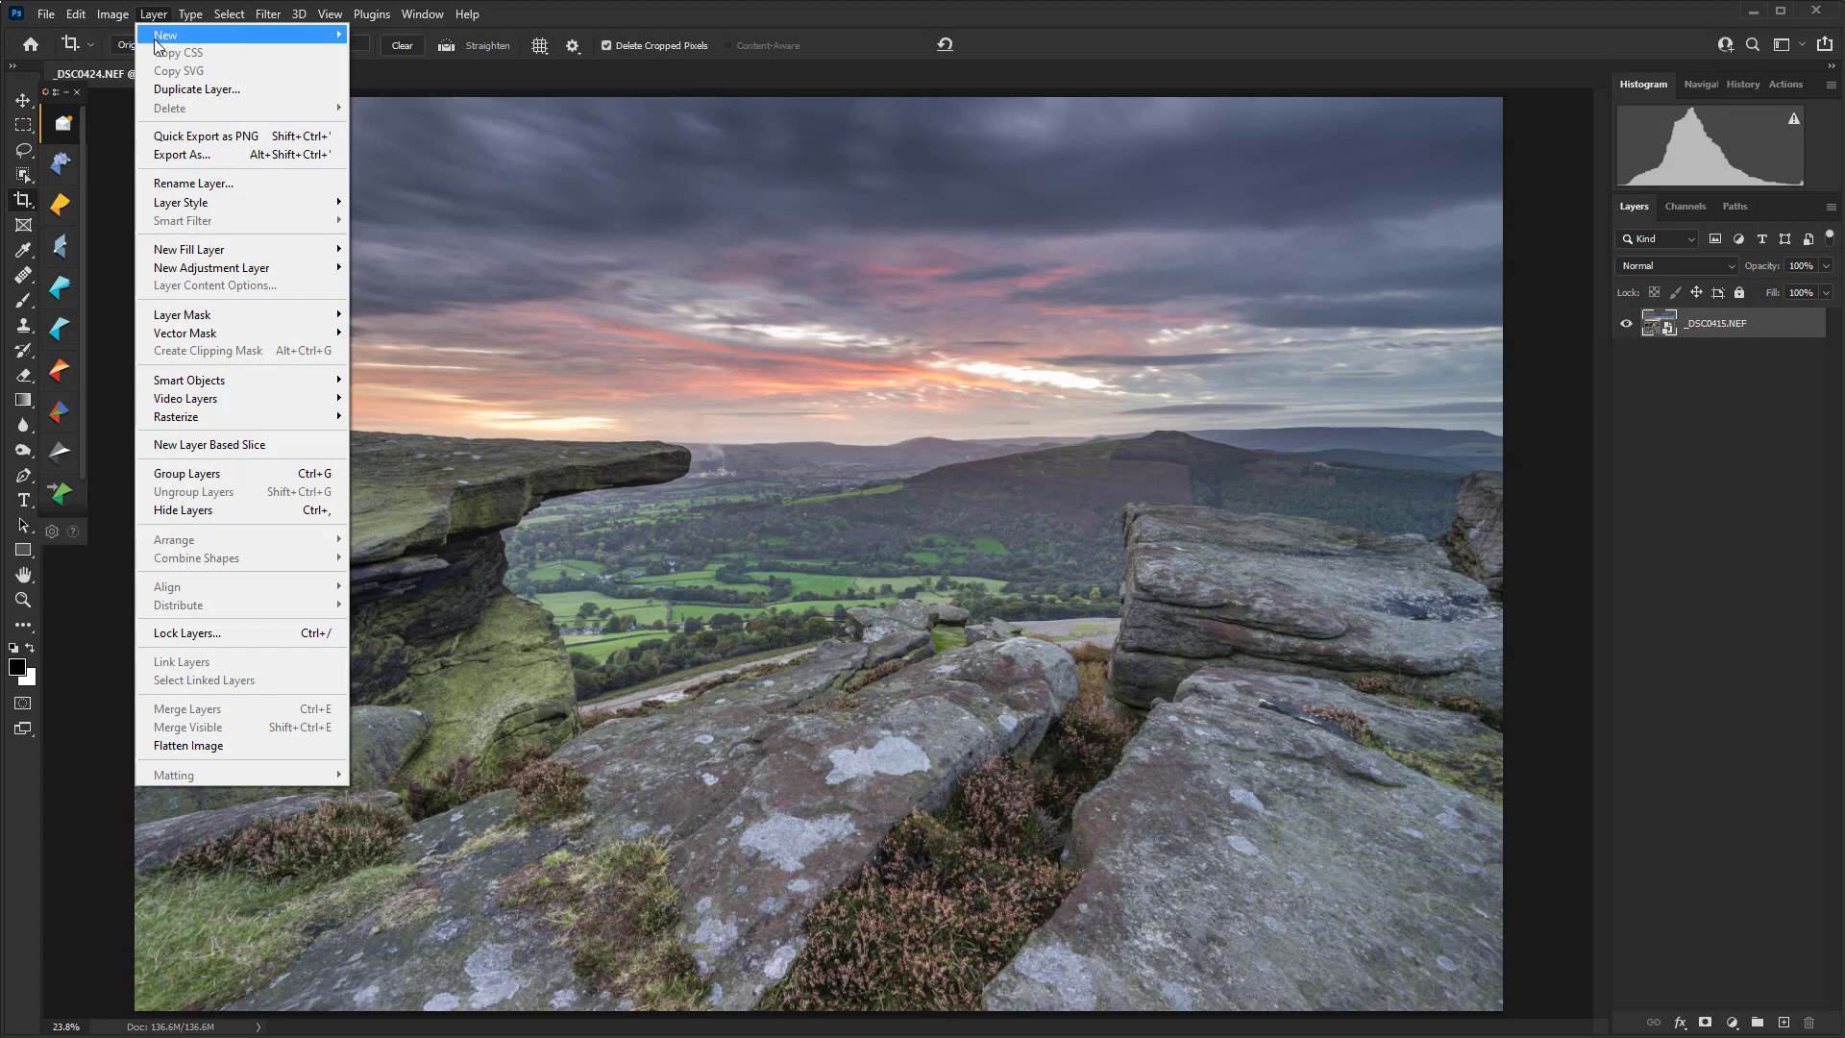
mouse_move(210, 382)
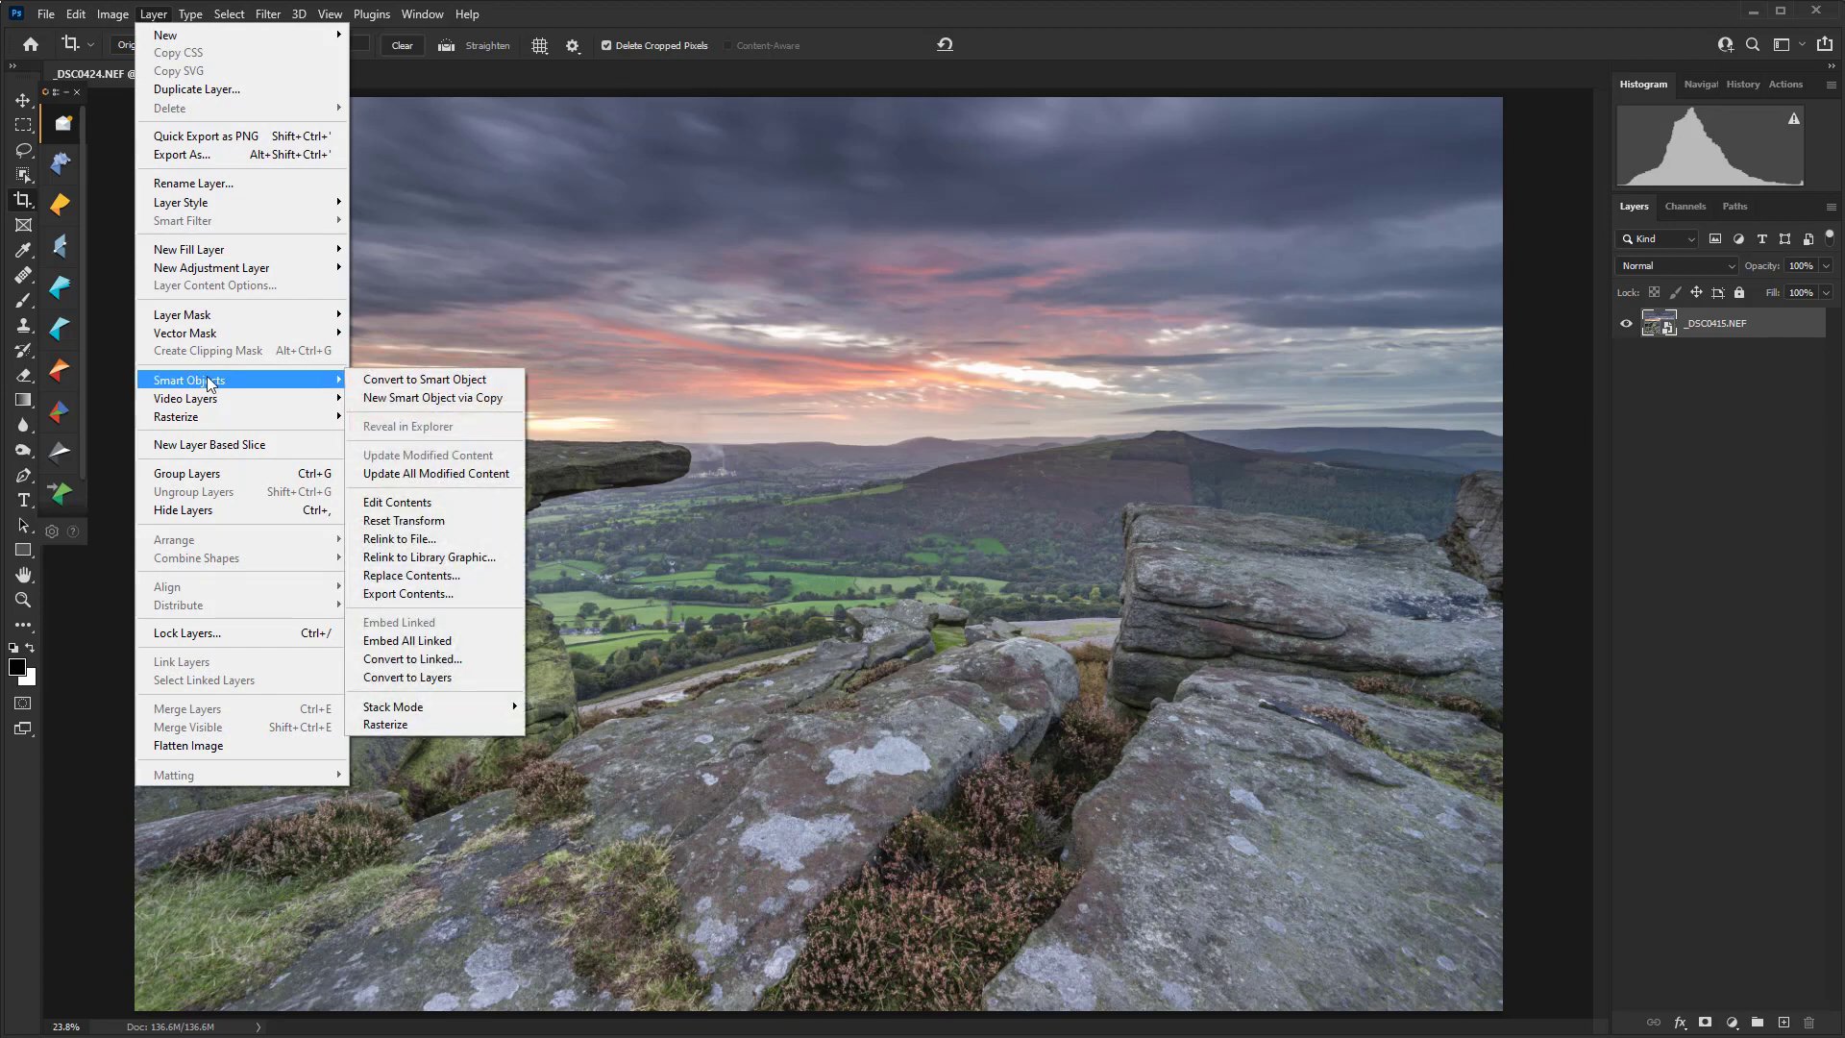
mouse_move(422, 711)
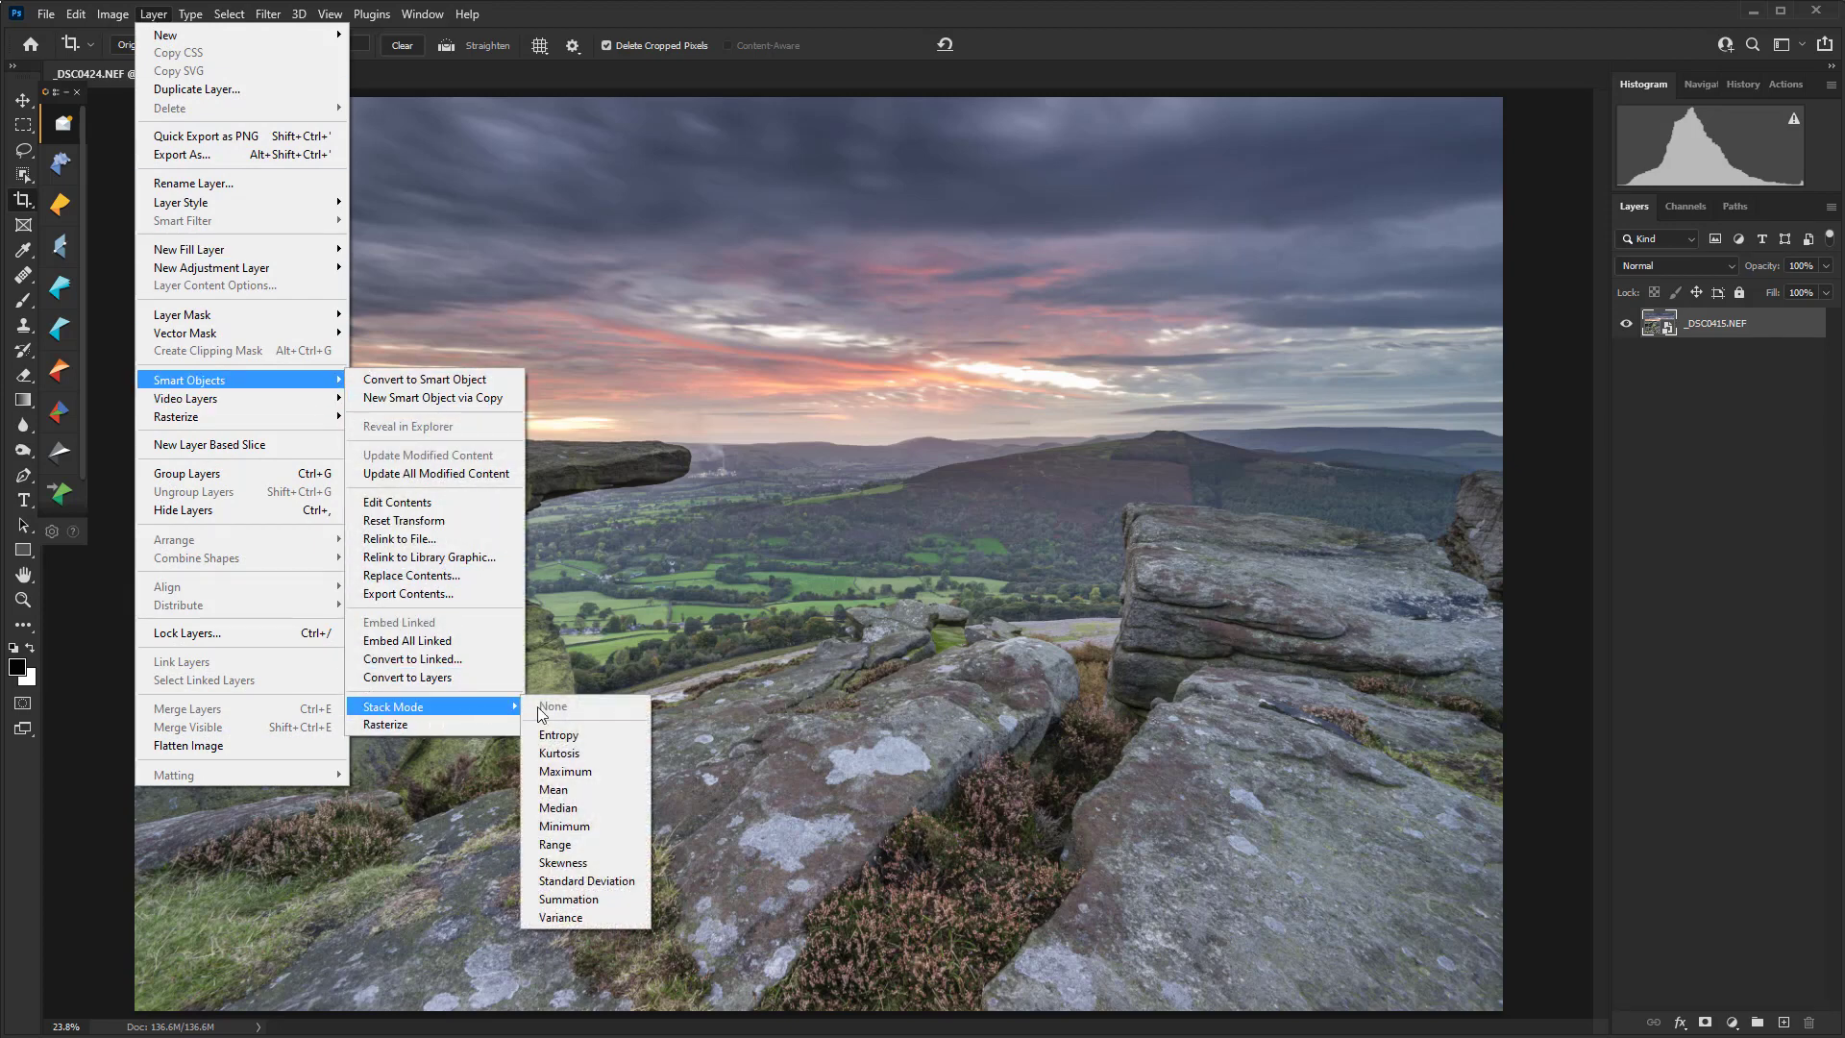
left_click(589, 812)
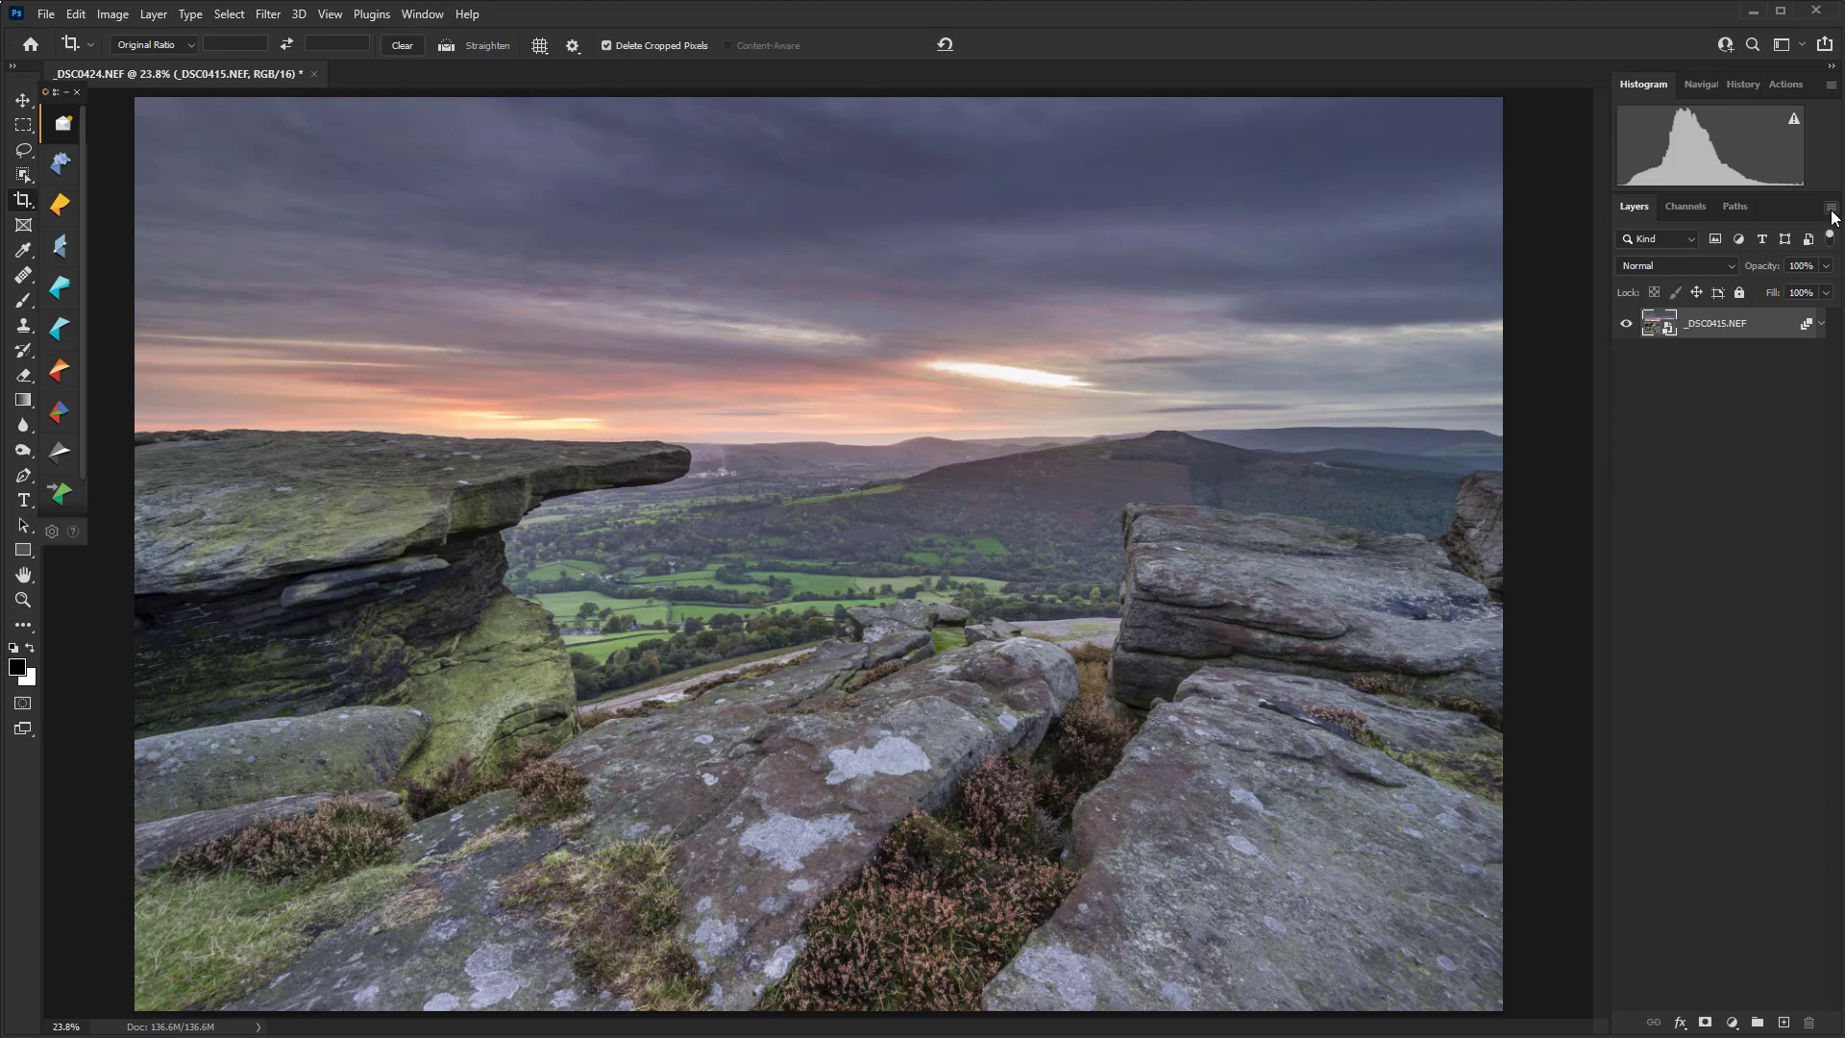
Flatten the stacked image and add a new empty layer above the background
right_click(1716, 330)
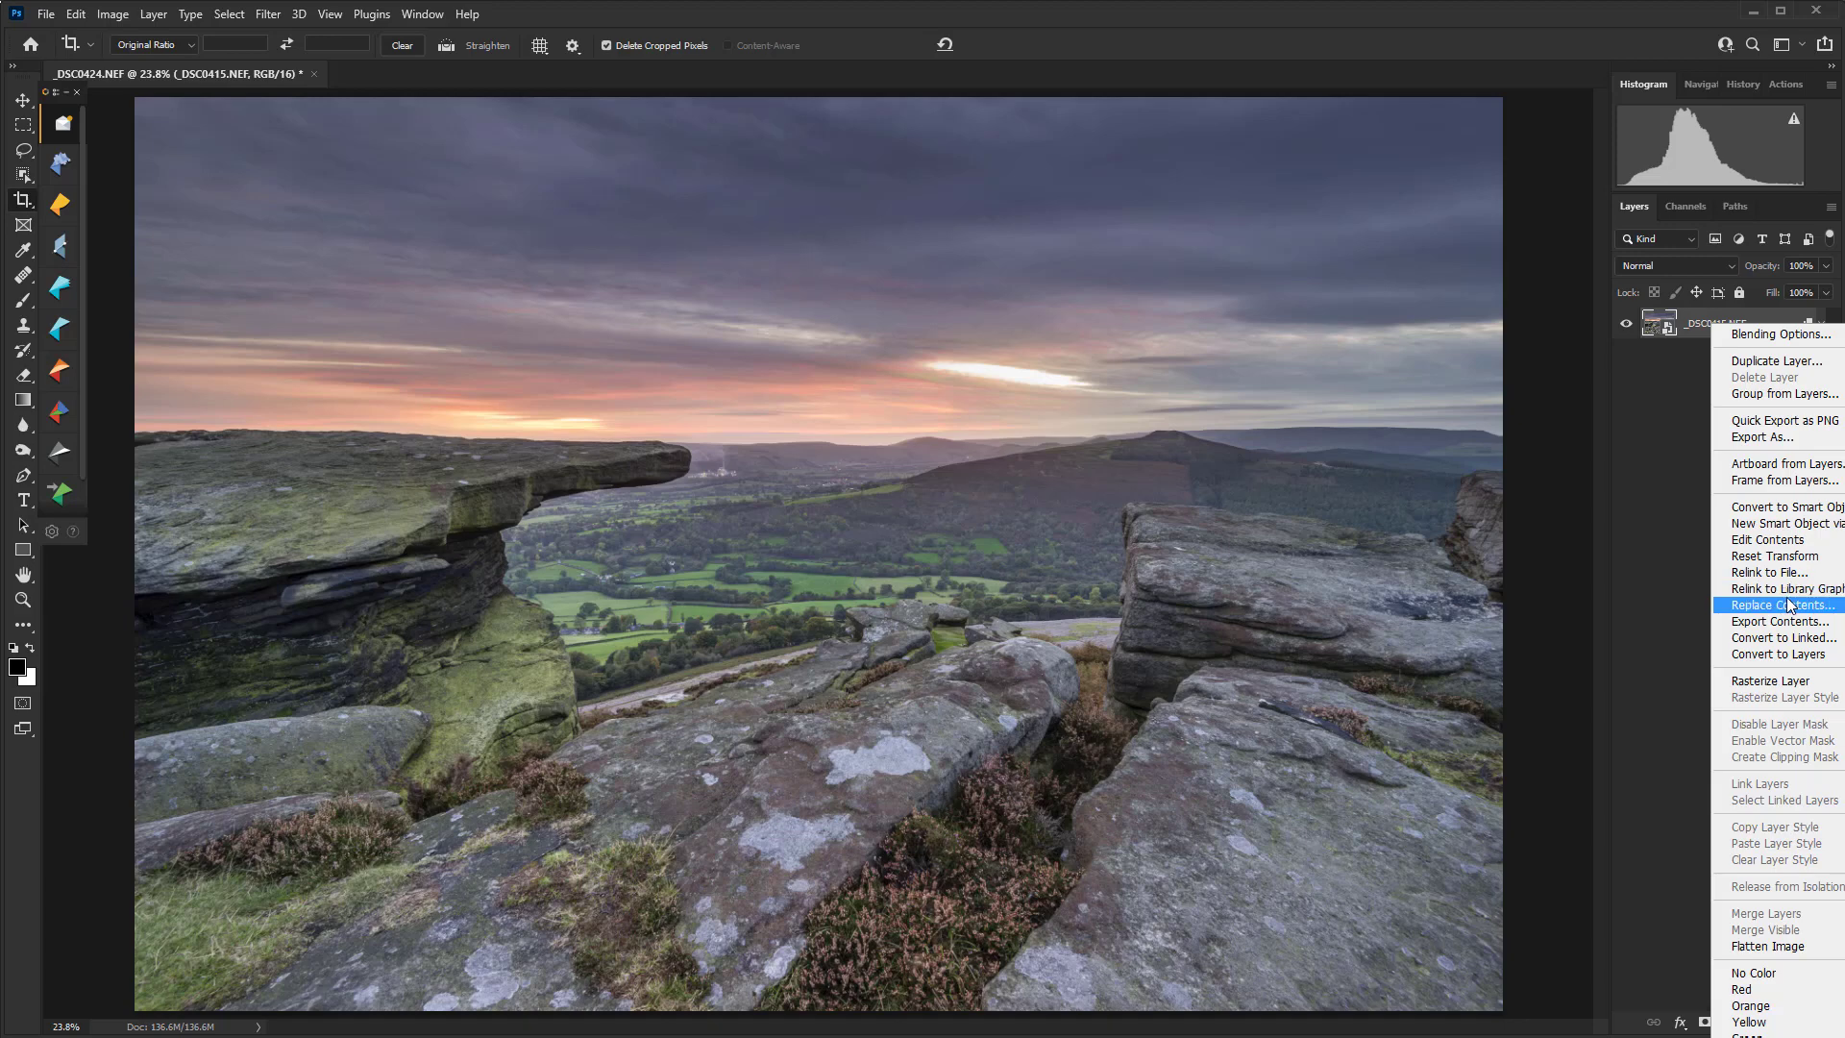
left_click(1772, 946)
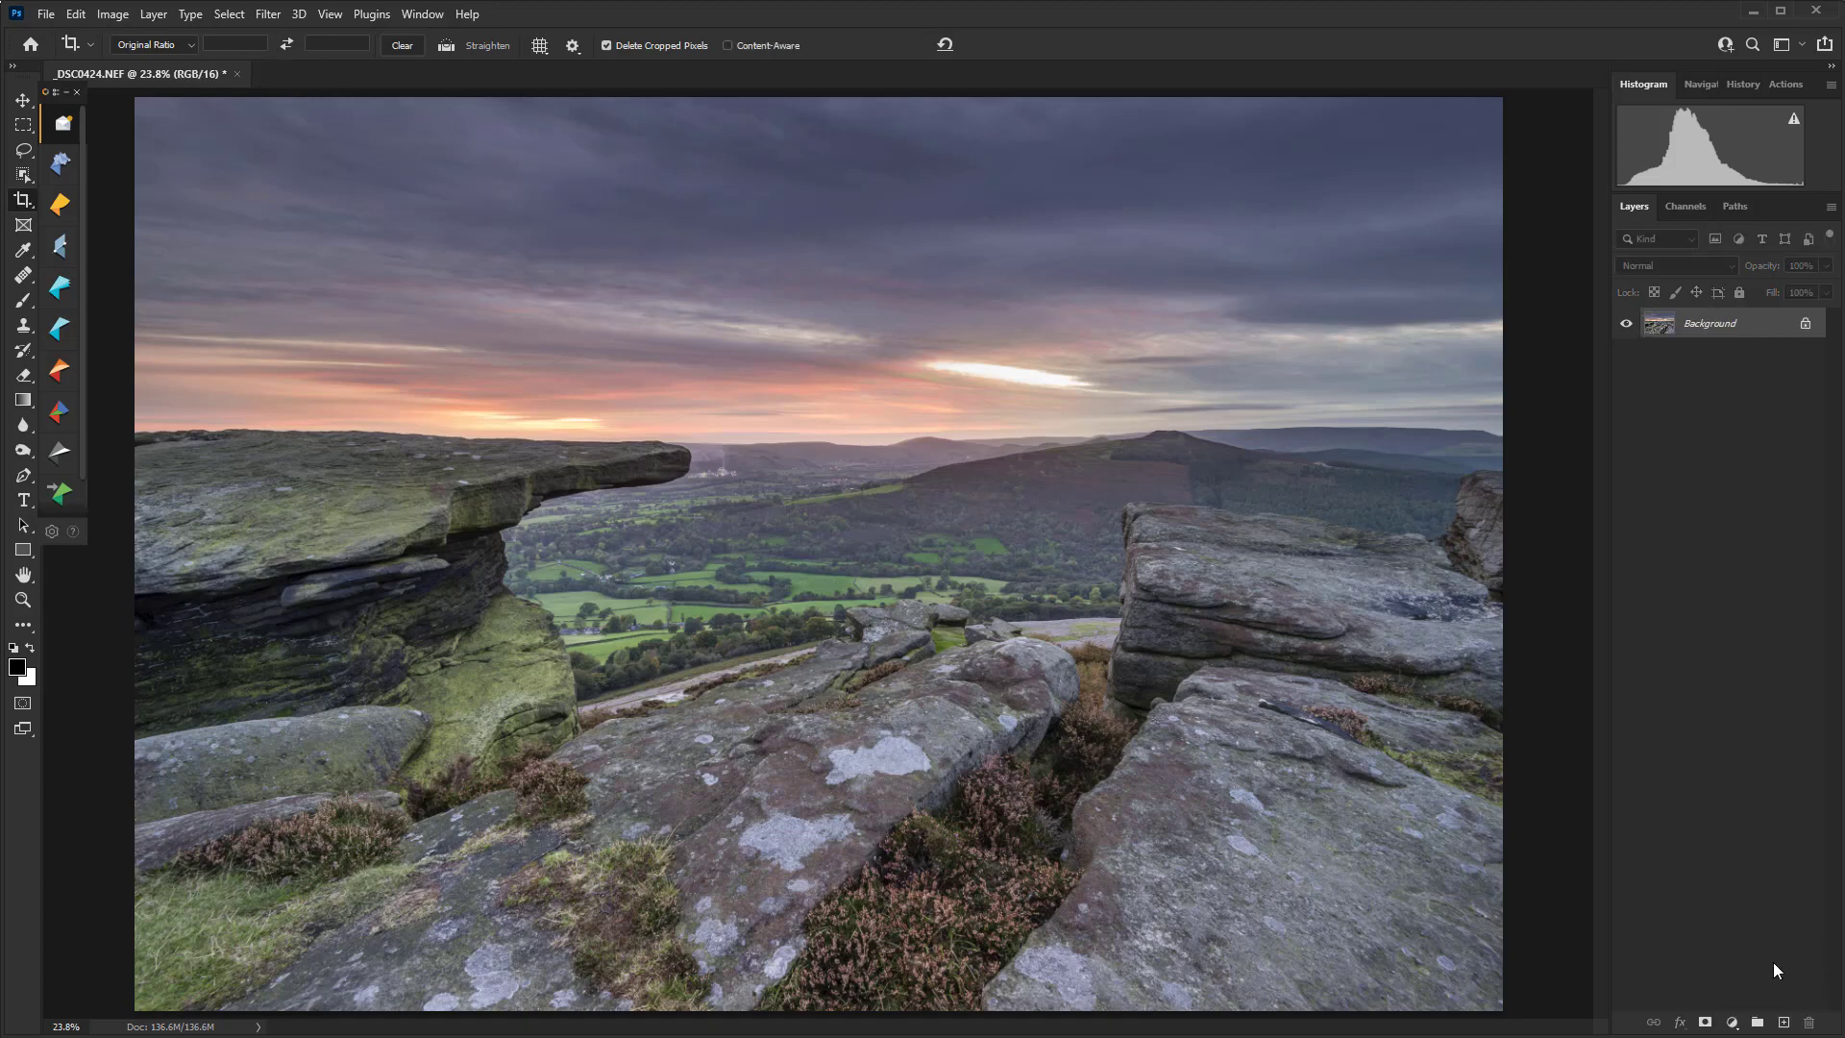
left_click(1784, 1021)
Retouch the bright white cloud streak above the horizon on the new layer with the Healing Brush, sampling nearby sky
key("j")
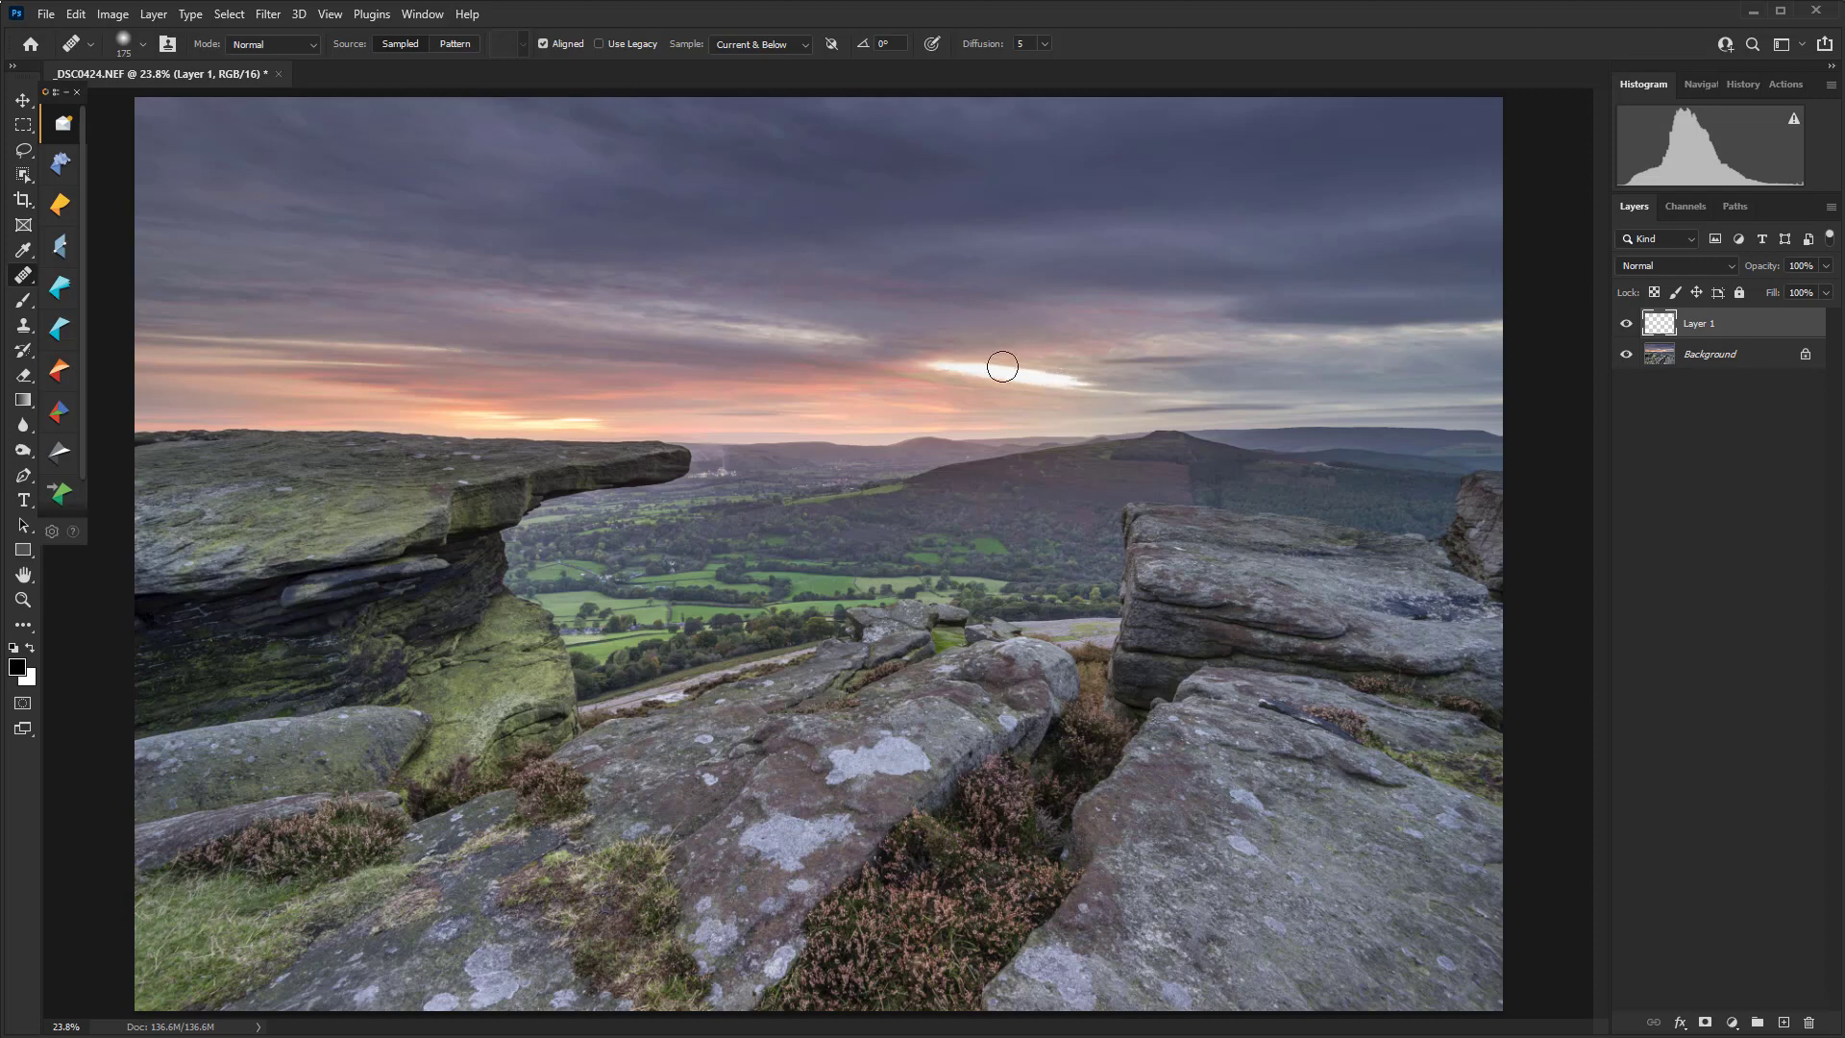
left_click(853, 341, "alt")
mouse_move(1063, 378)
left_mouse_down()
mouse_move(1083, 384)
mouse_move(924, 361)
left_mouse_up()
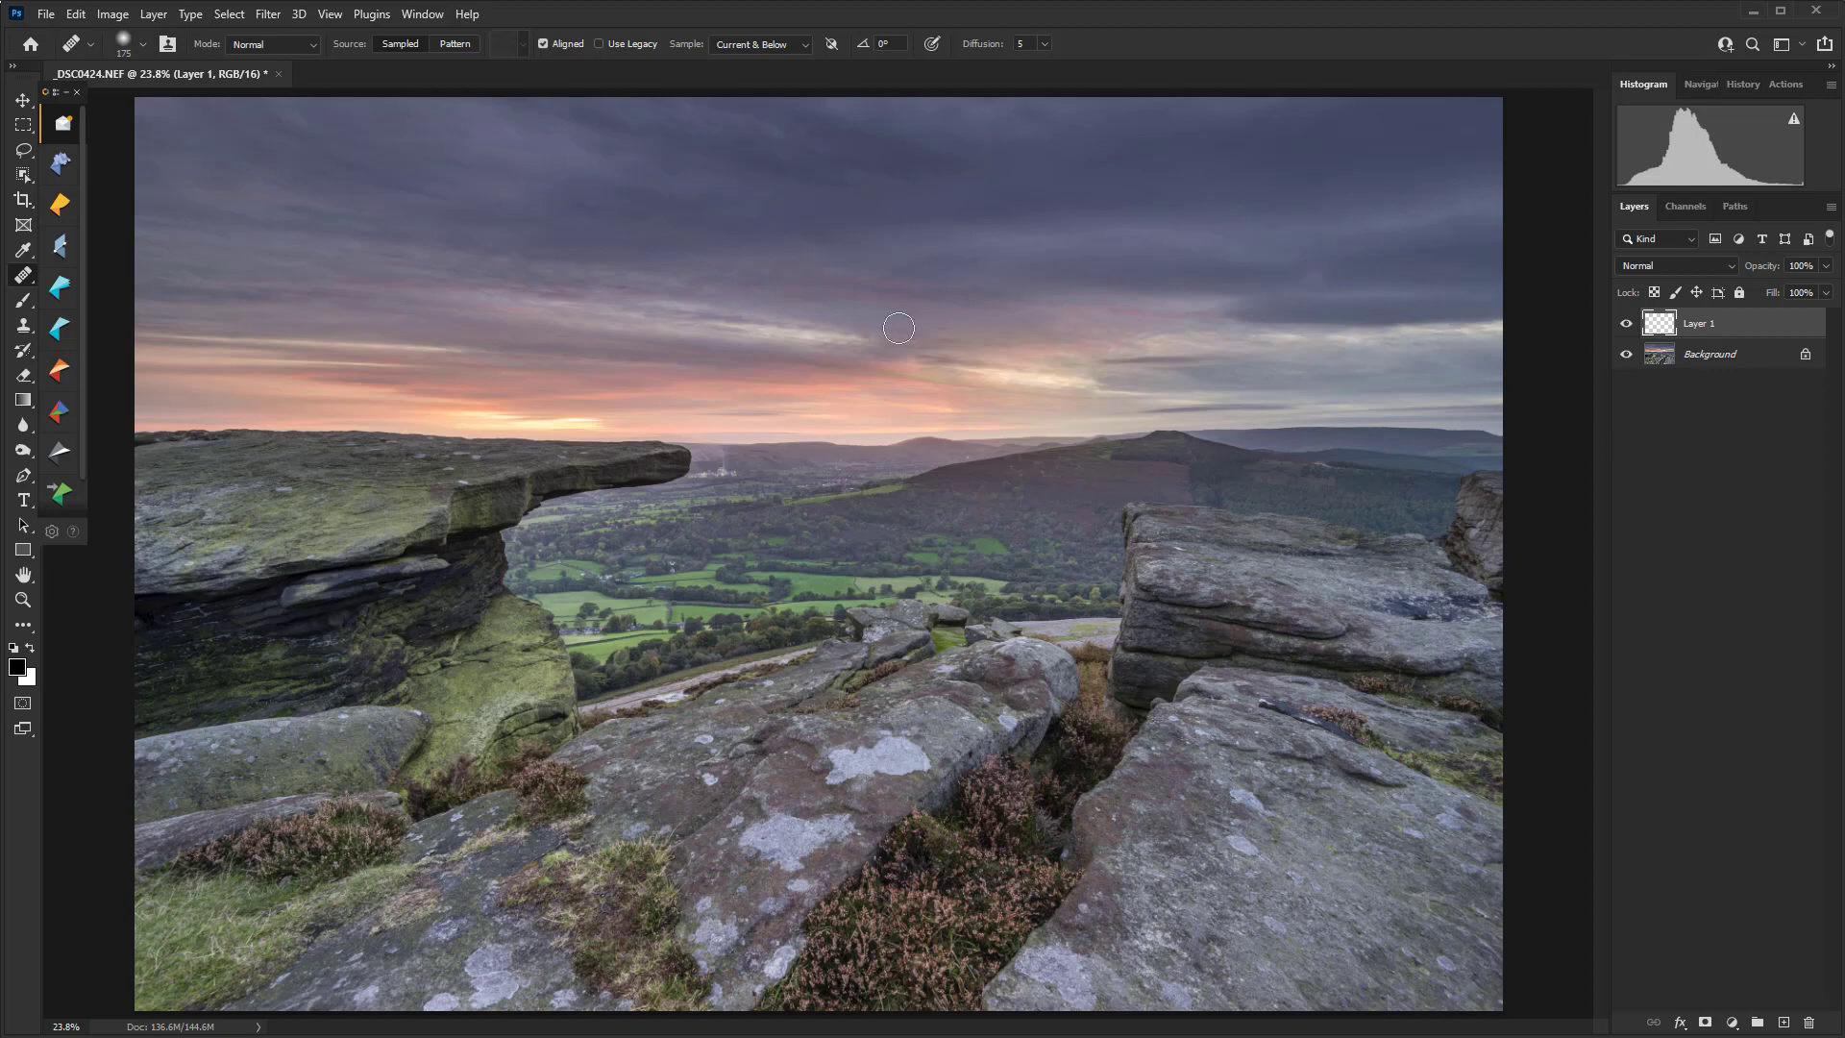
left_click(895, 364, "alt")
left_click_drag(929, 365, 935, 367)
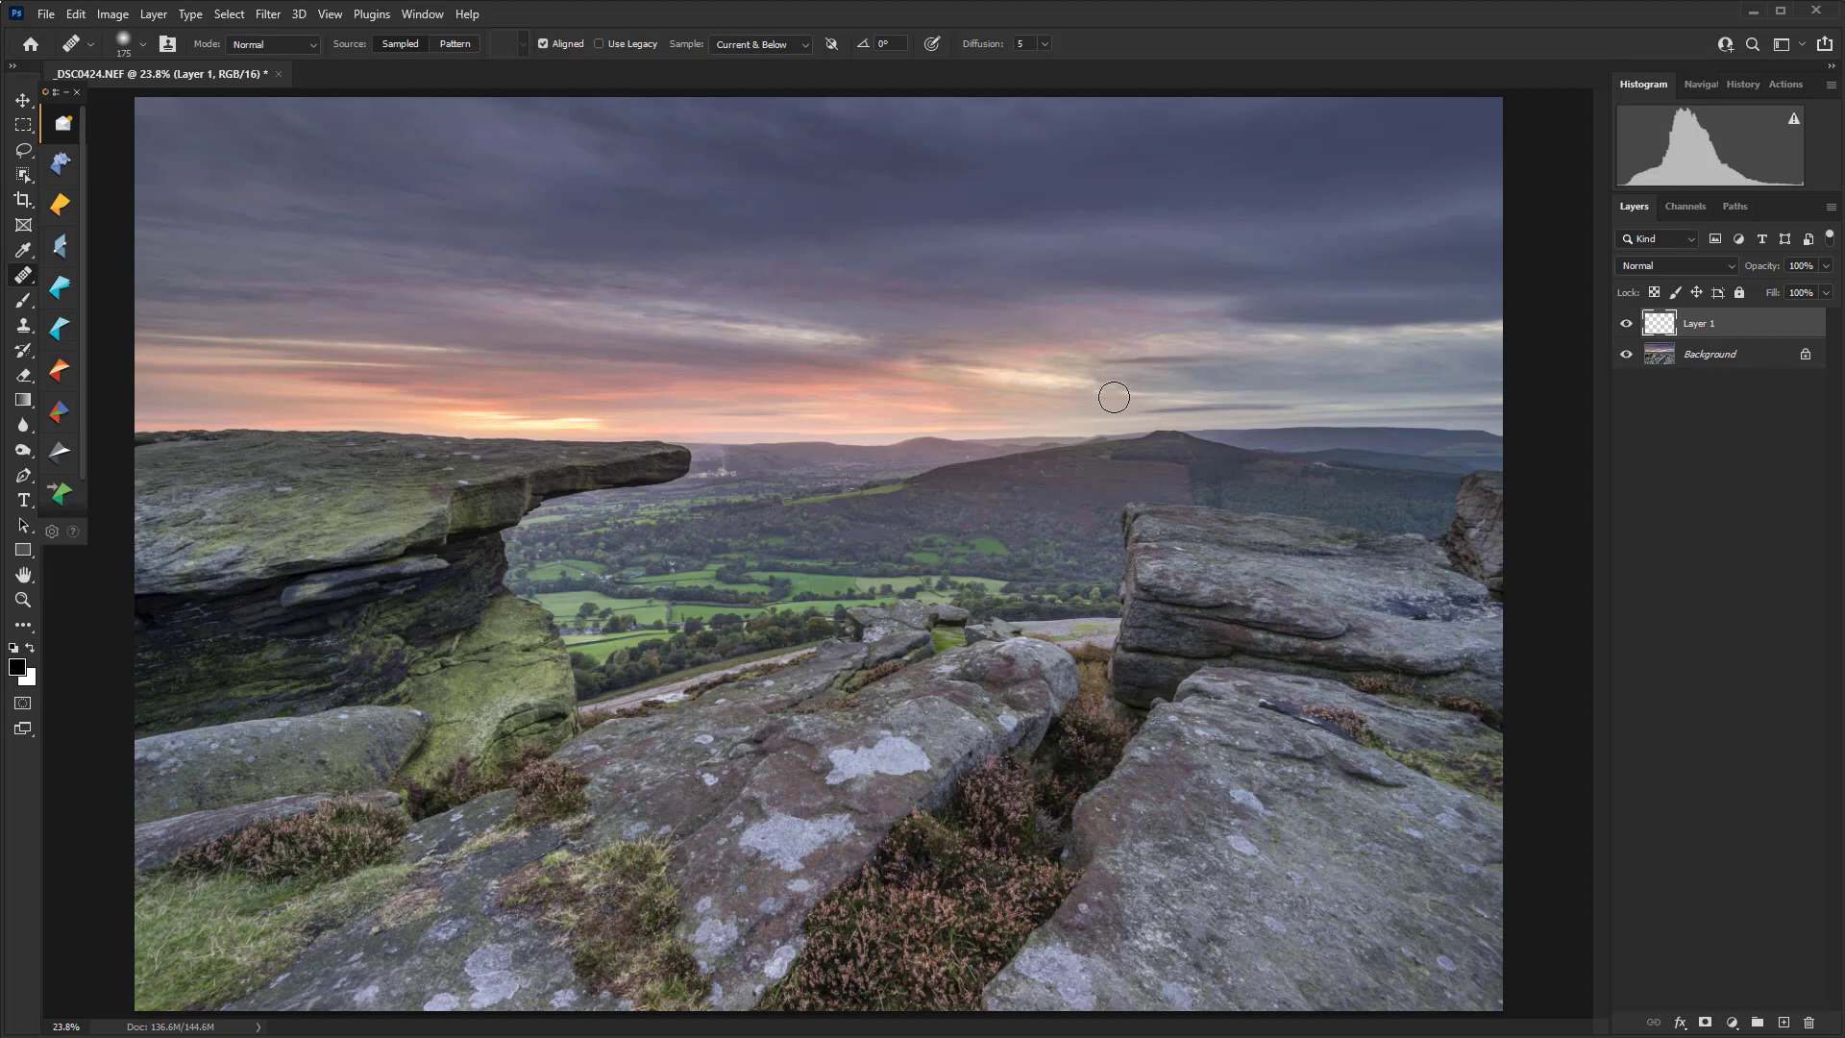